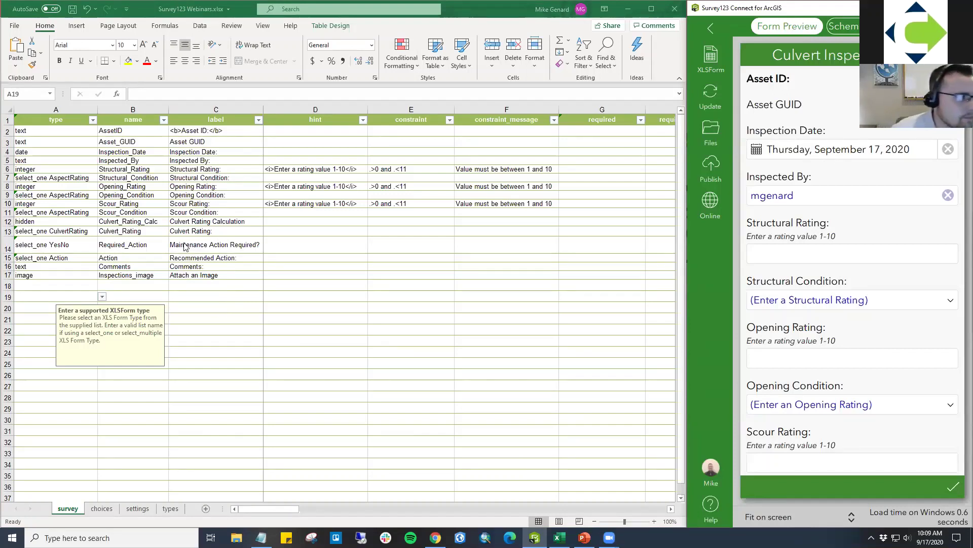
Review the type column of the survey sheet, including the select_one AspectRating, hidden and text entries and the empty rows below.
click(58, 107)
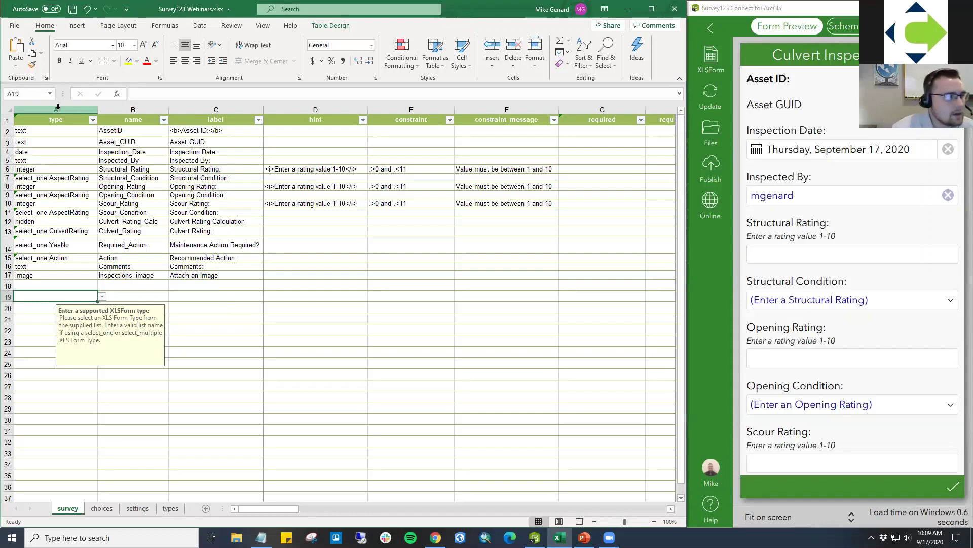
click(58, 107)
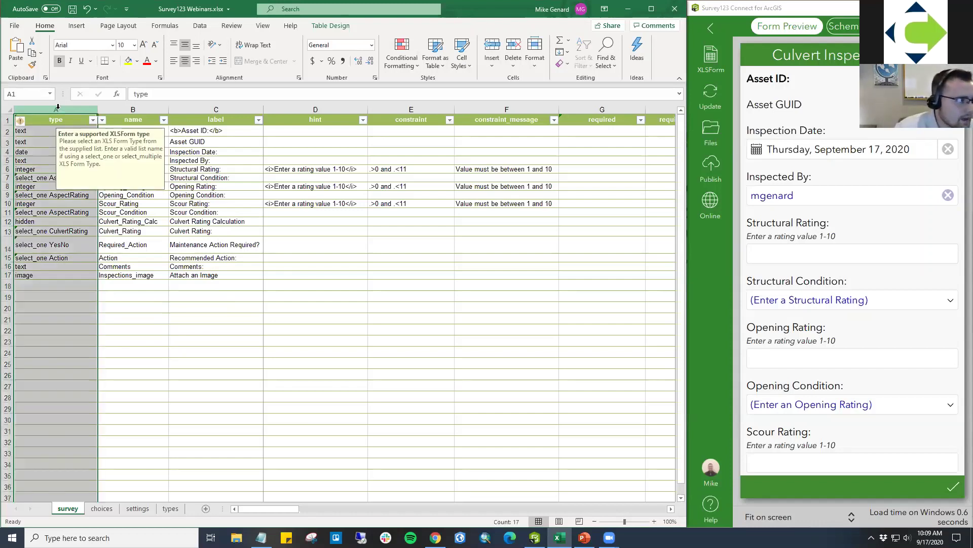
click(155, 314)
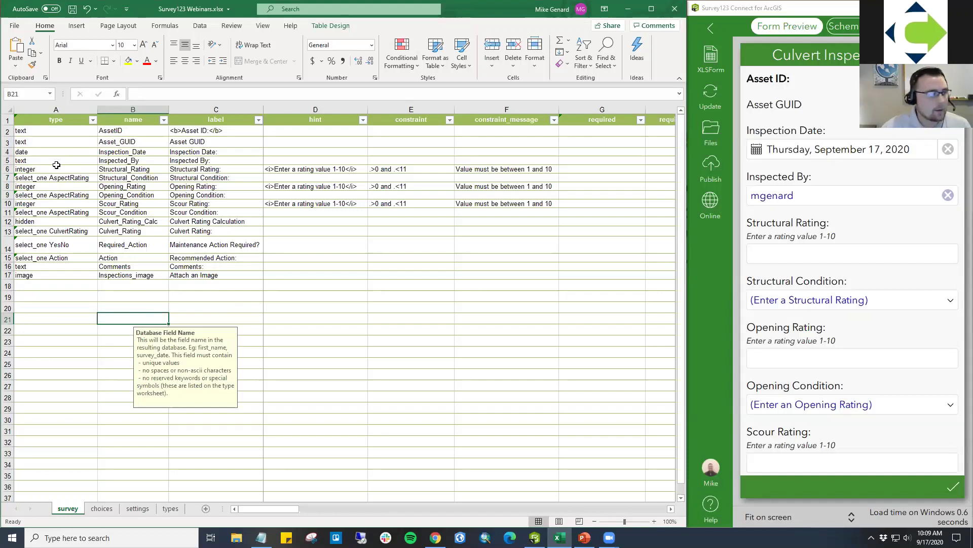
click(72, 178)
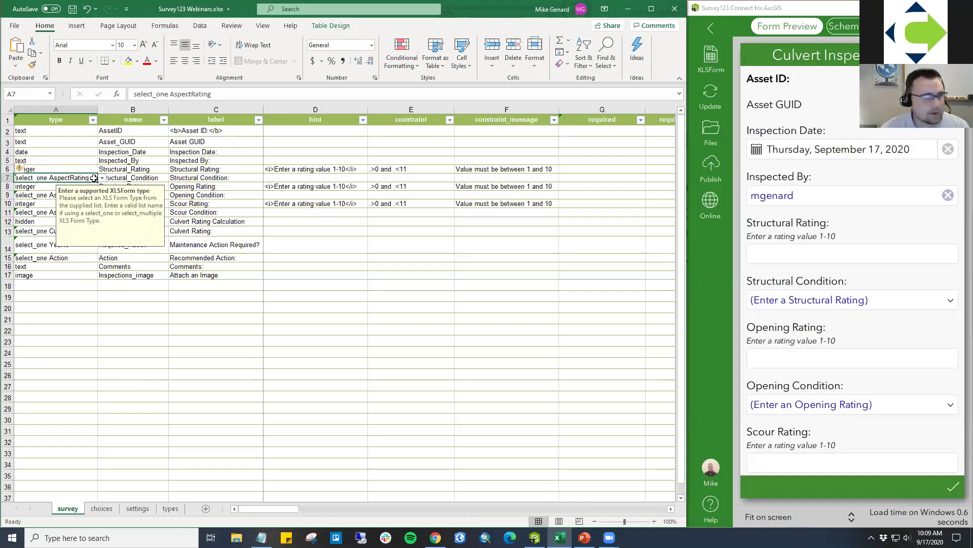
click(74, 220)
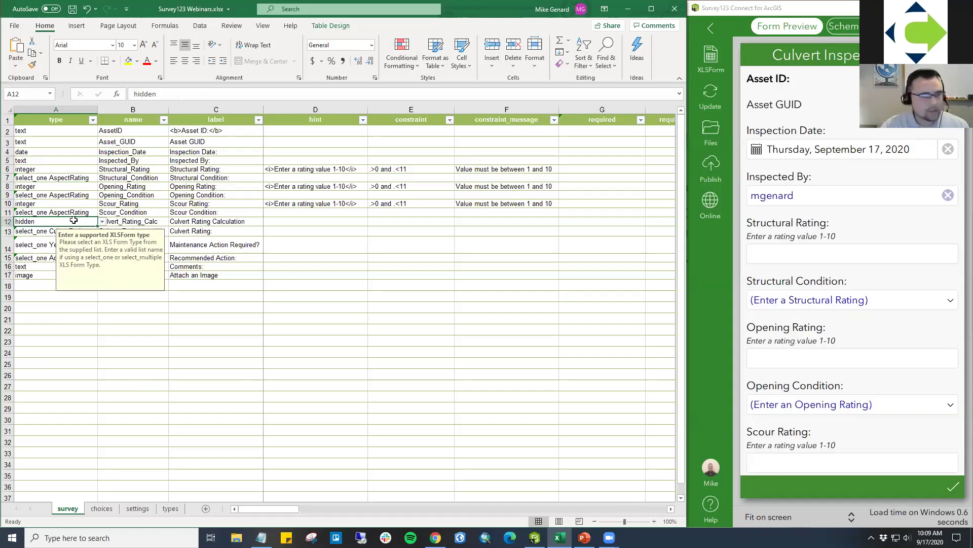
click(45, 266)
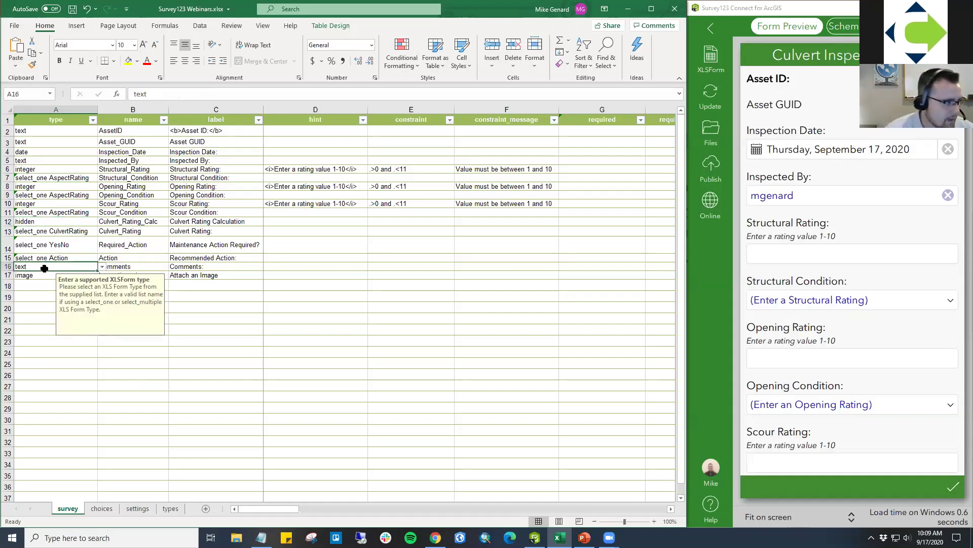
click(31, 288)
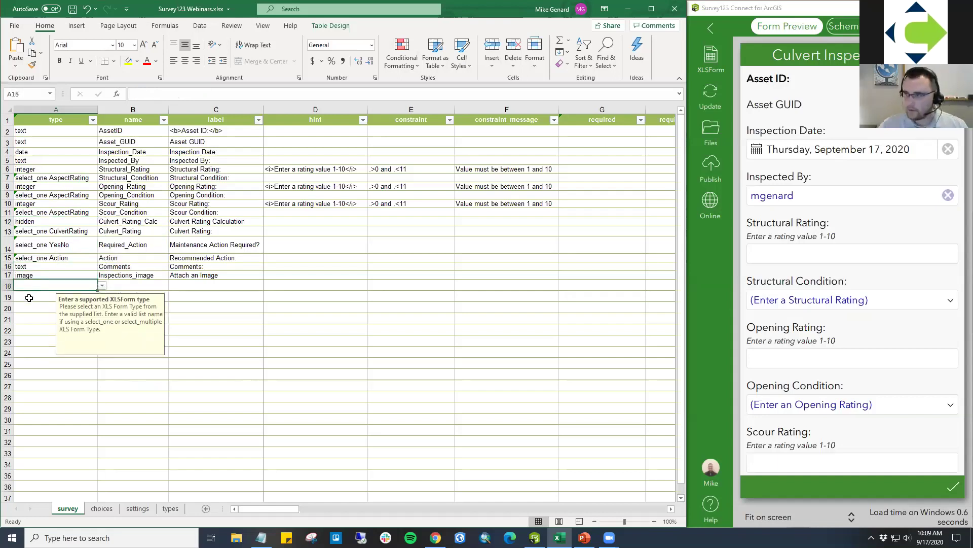
click(29, 299)
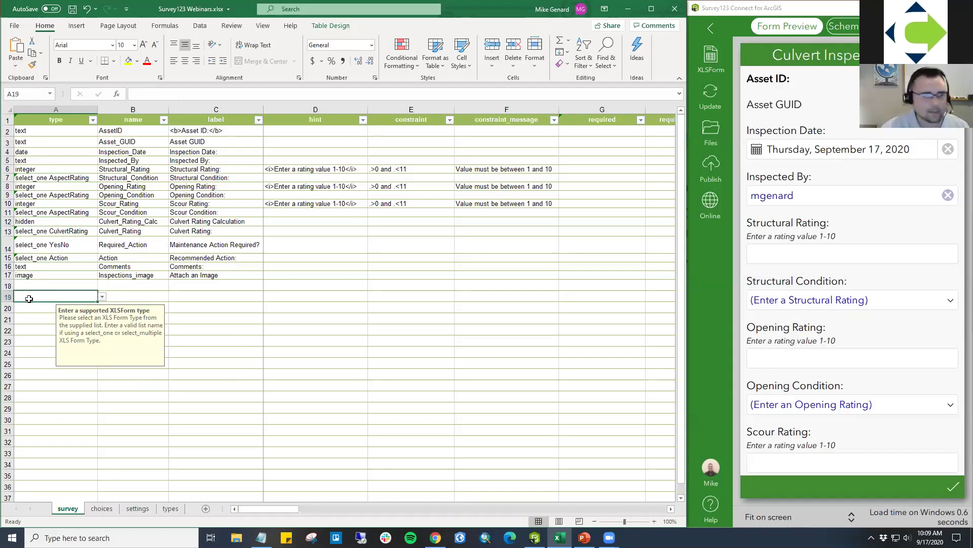
Review the survey sheet's name and label columns and the AssetID question row.
click(137, 109)
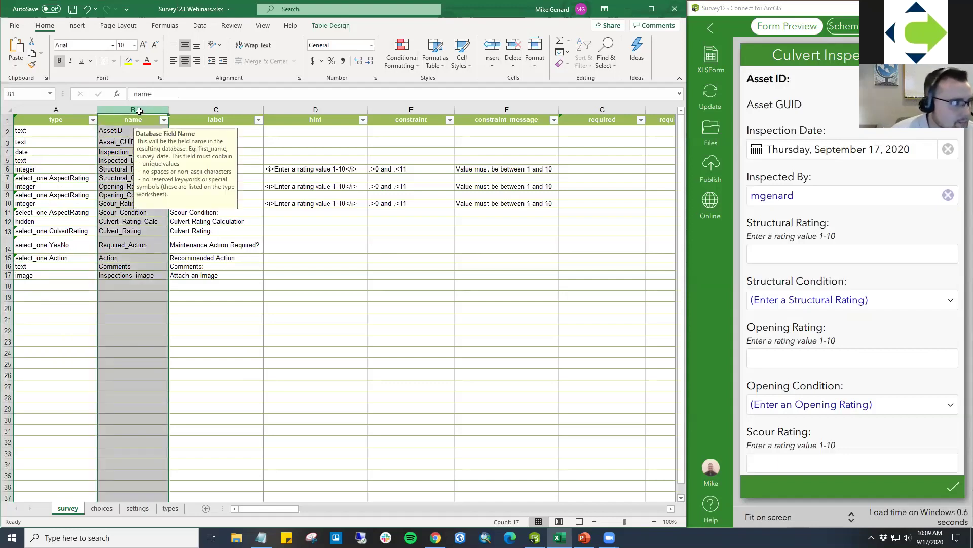
click(123, 297)
click(124, 303)
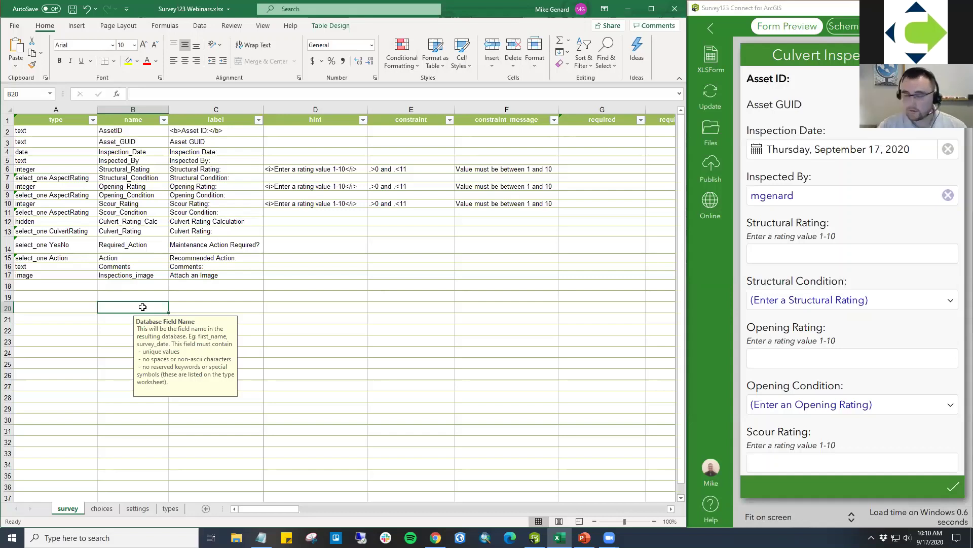
click(242, 120)
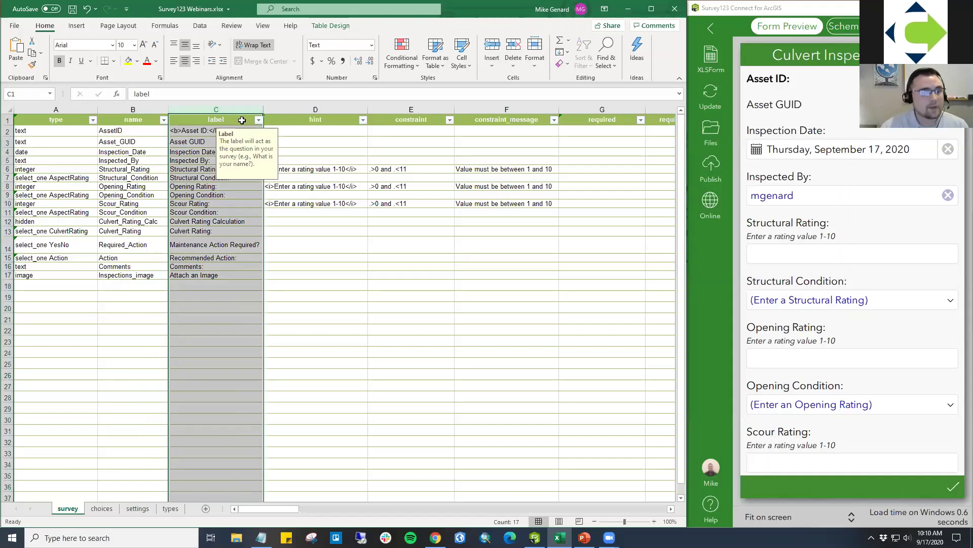
click(217, 285)
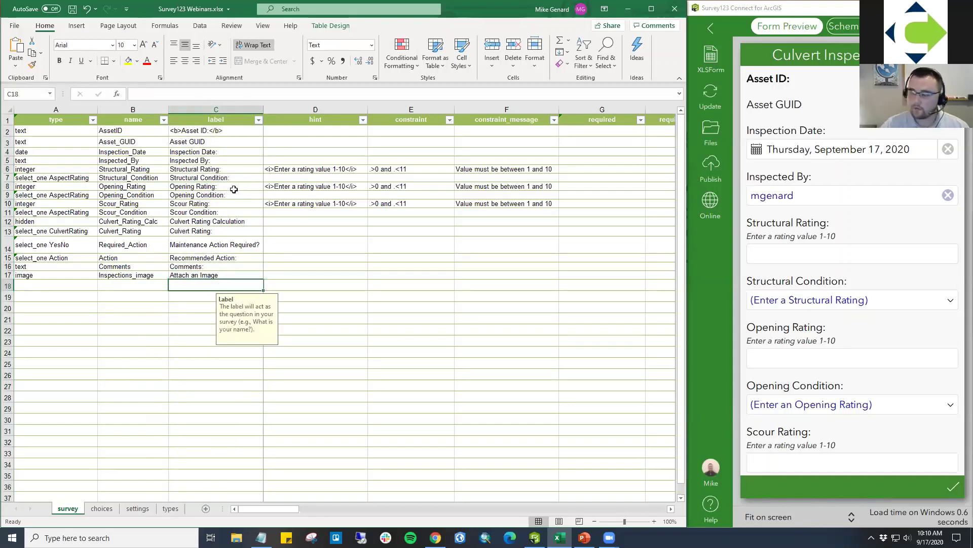
click(6, 131)
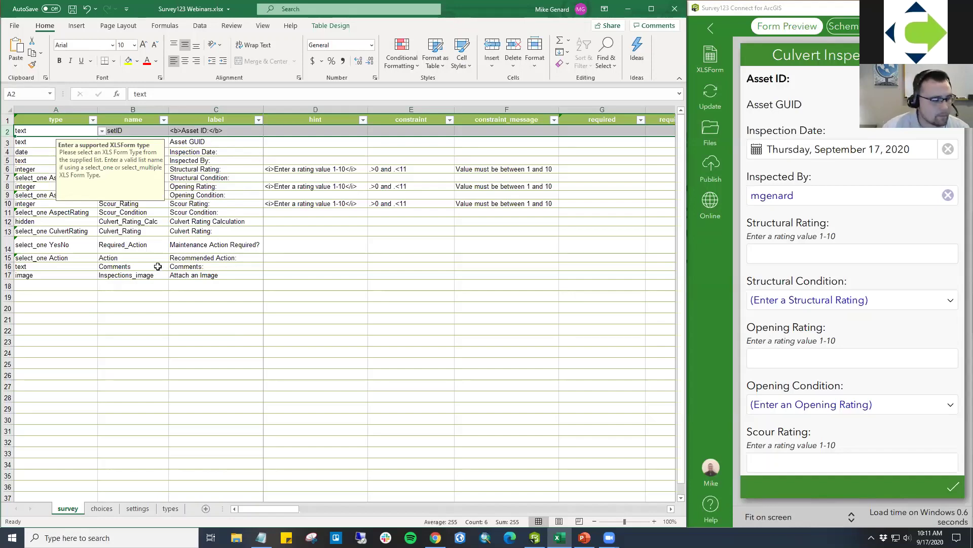
Examine the choices sheet's list_name, name and label entries, from the Type list through the YesNo list.
click(96, 509)
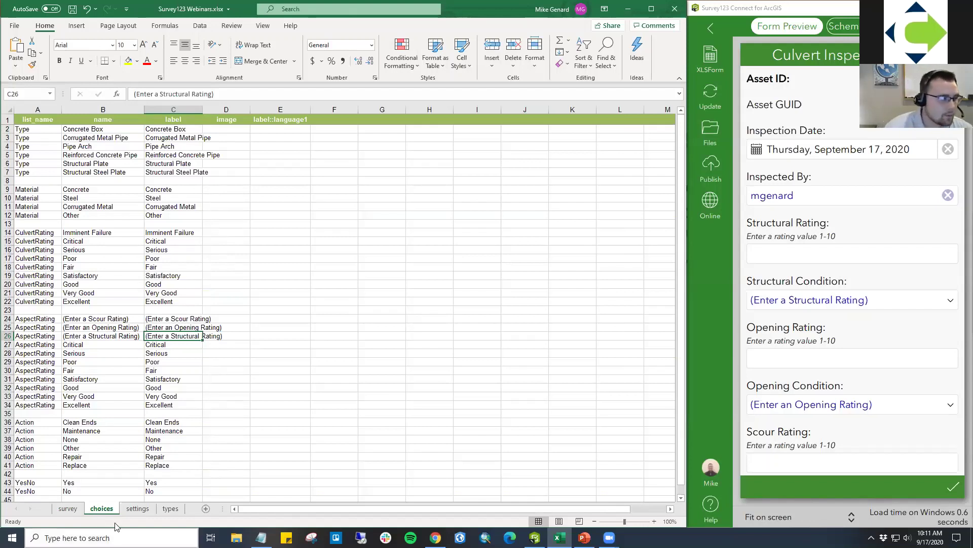
click(41, 129)
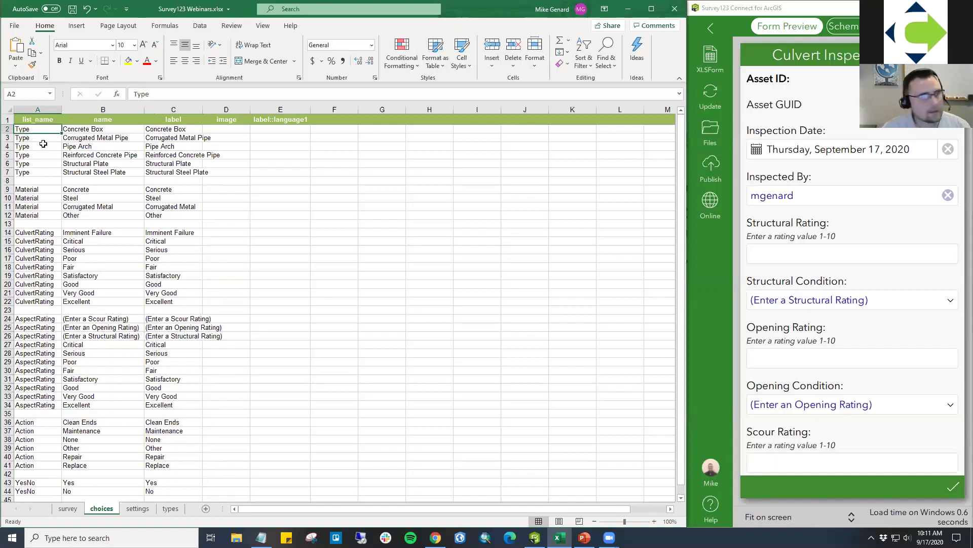
click(110, 130)
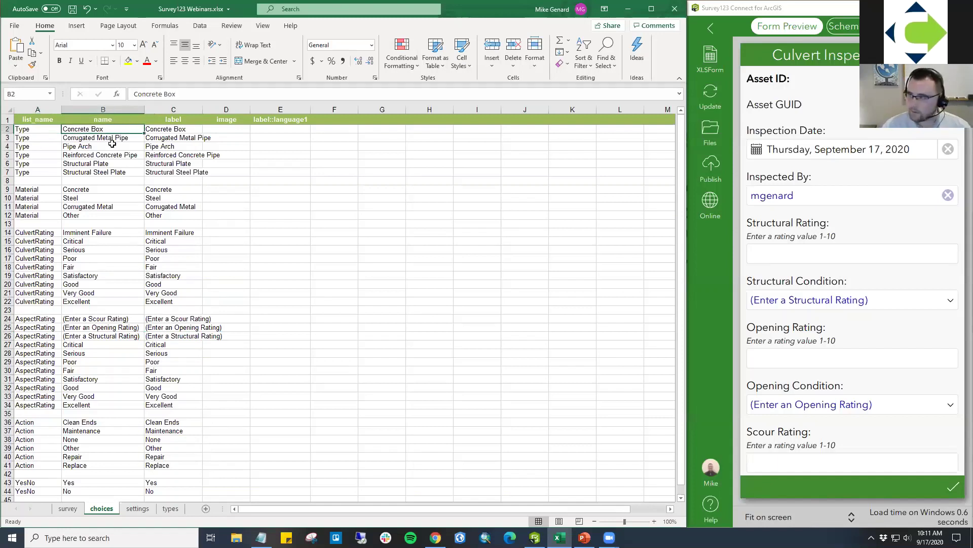
click(180, 130)
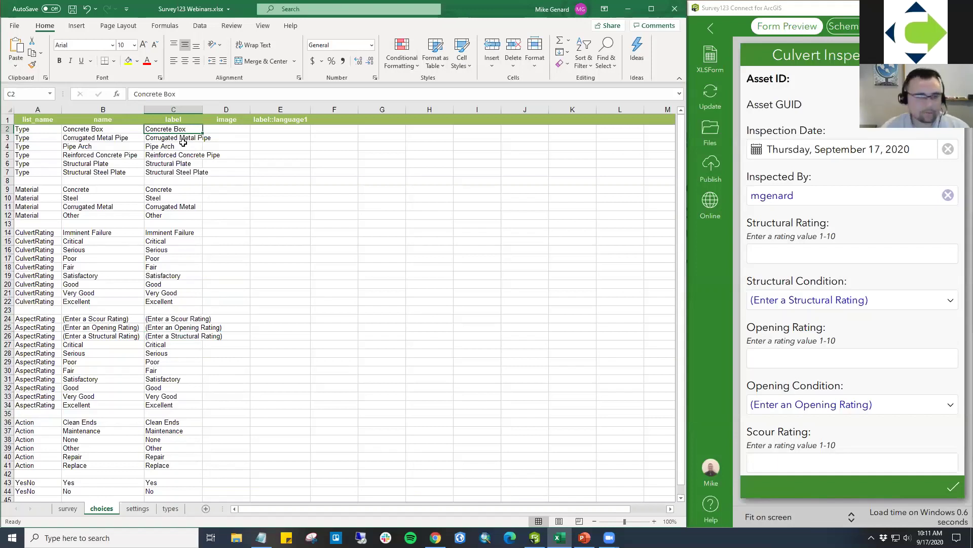
scroll(167, 282, down, 2)
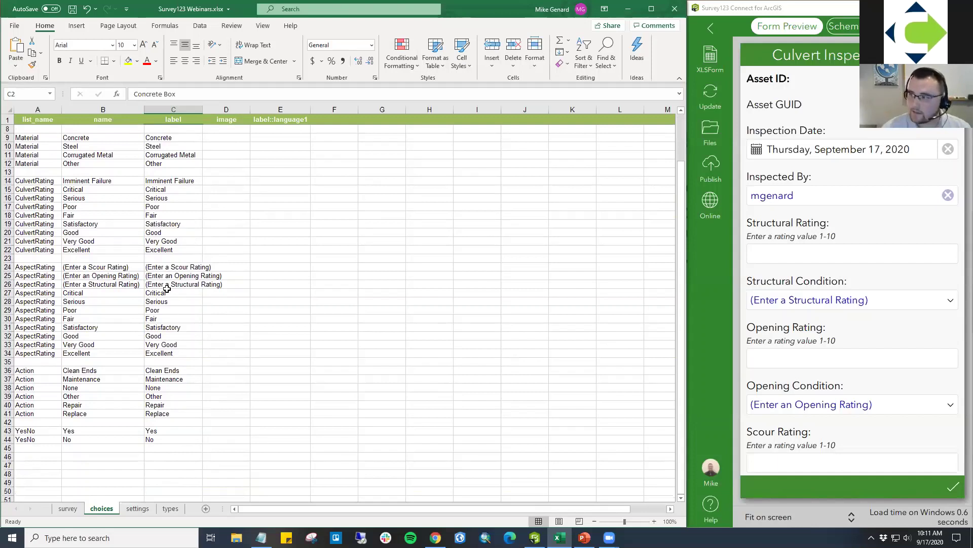
View the form's settings sheet and the Field Types reference on the types sheet, including the integer entry.
click(137, 508)
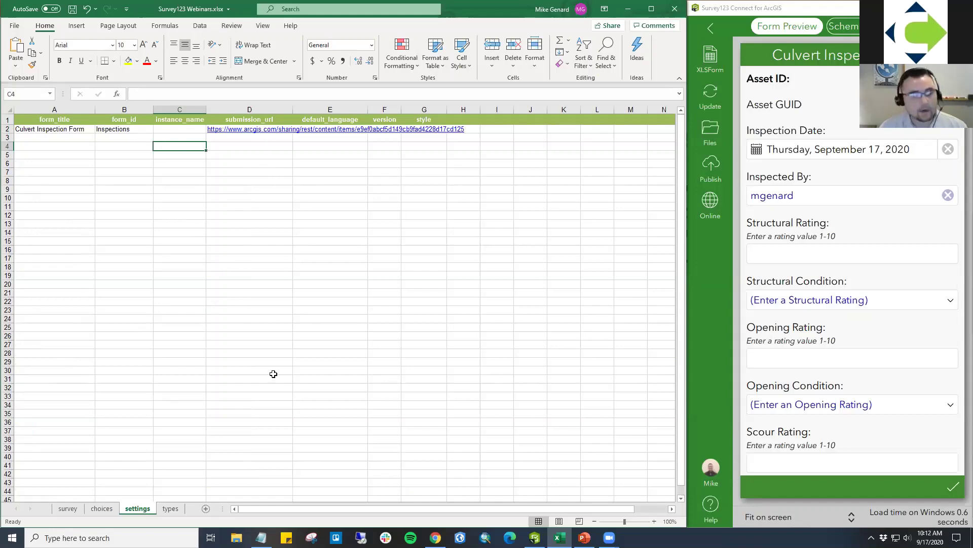
click(170, 508)
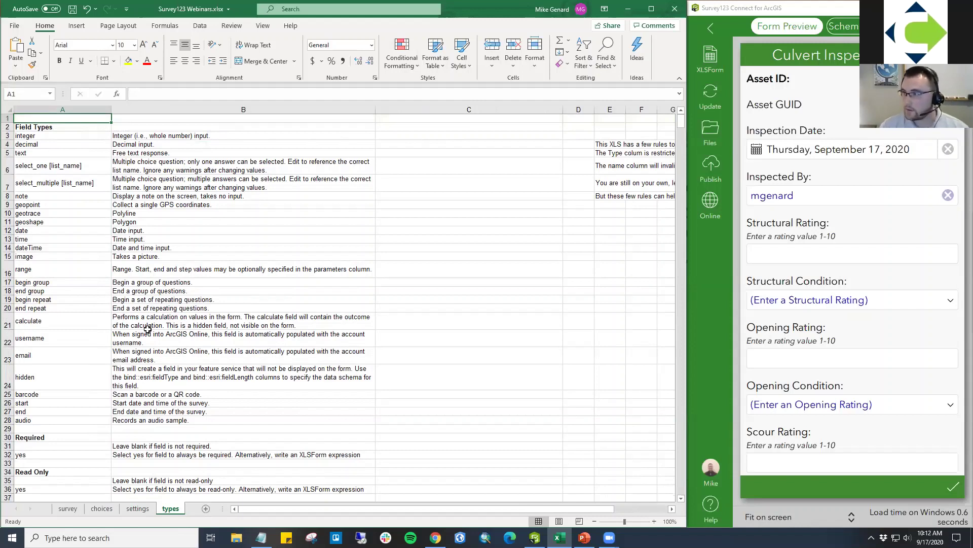
click(38, 128)
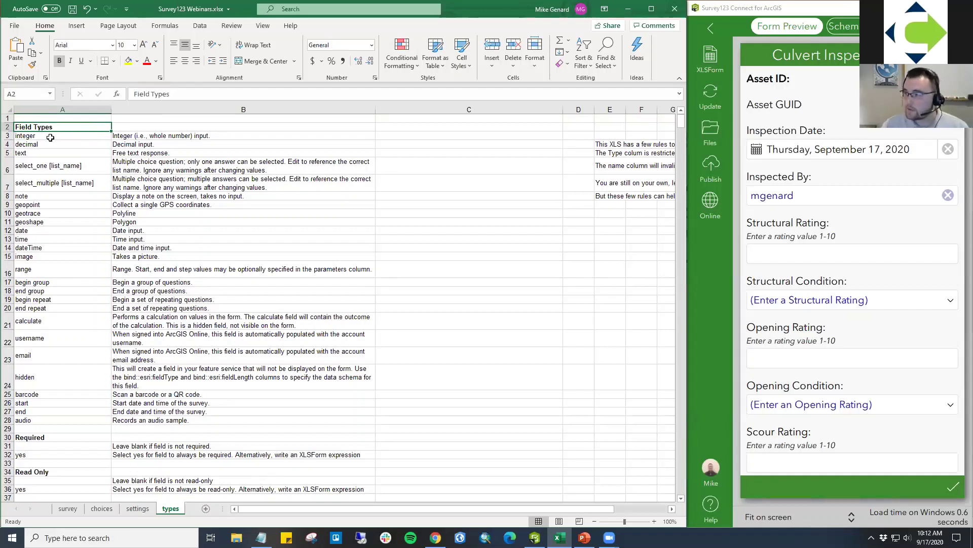
click(7, 136)
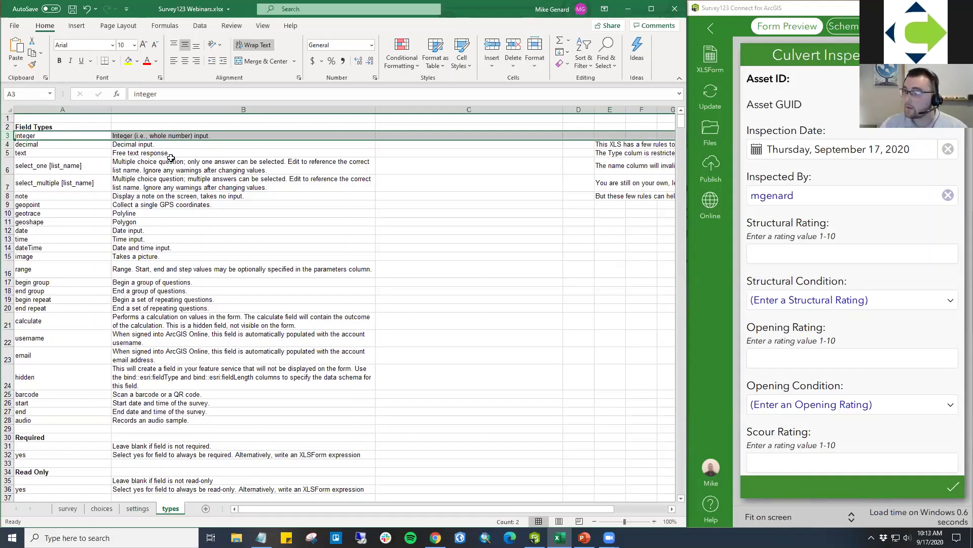
Inspect the bold HTML tags in the AssetID label on the survey sheet and compare them with the form preview.
click(65, 510)
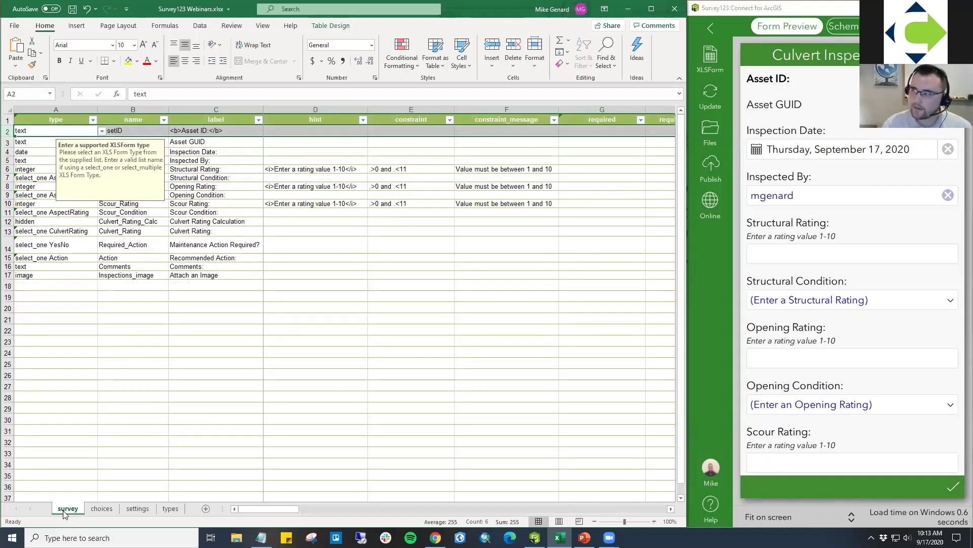
click(254, 296)
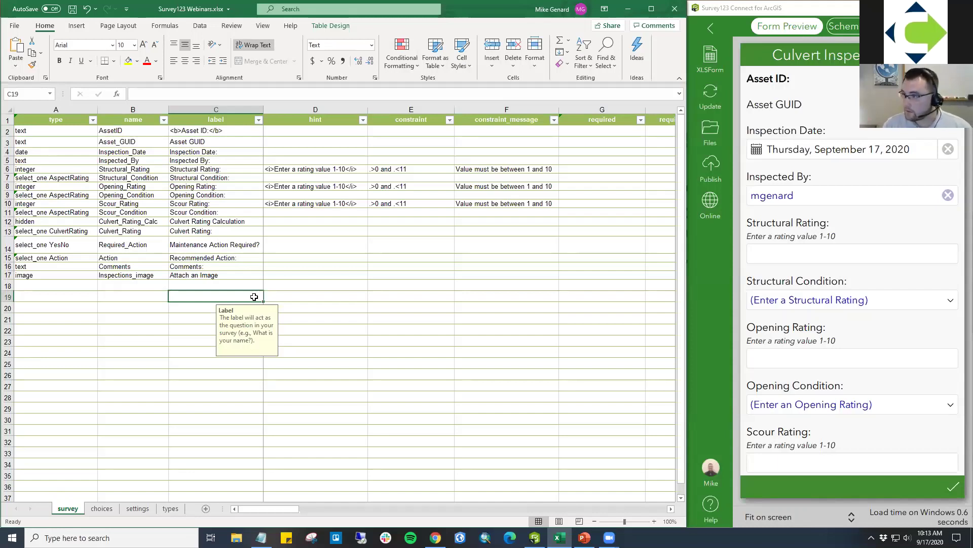
click(249, 132)
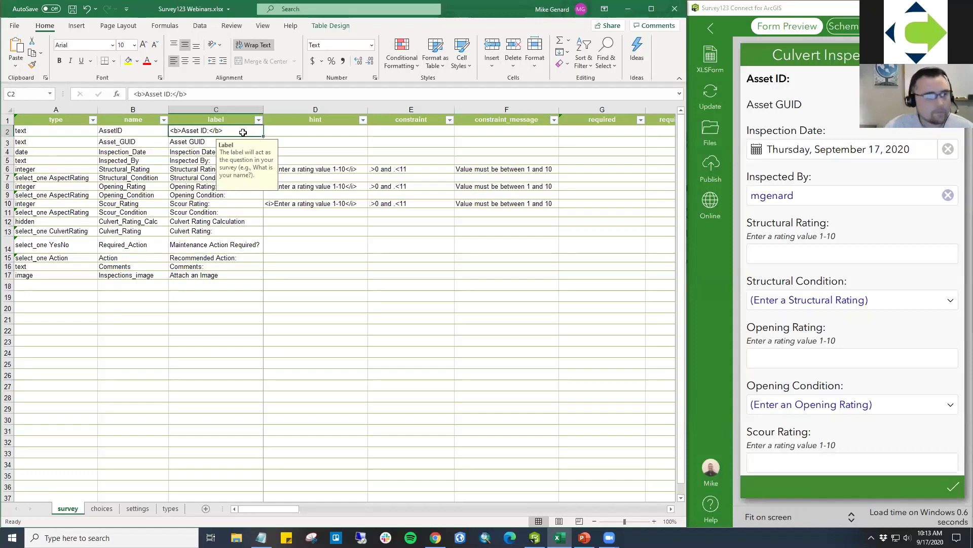
double_click(232, 129)
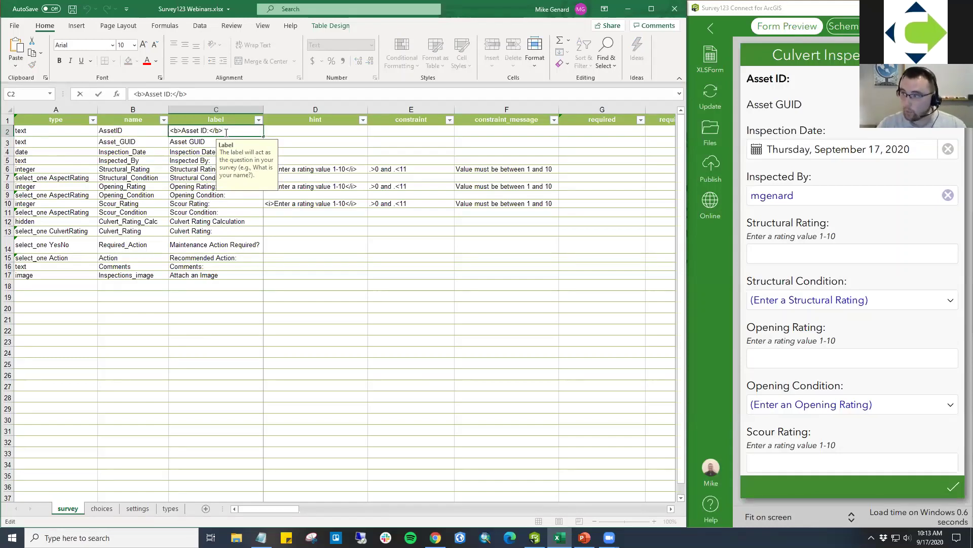
drag(223, 132, 175, 132)
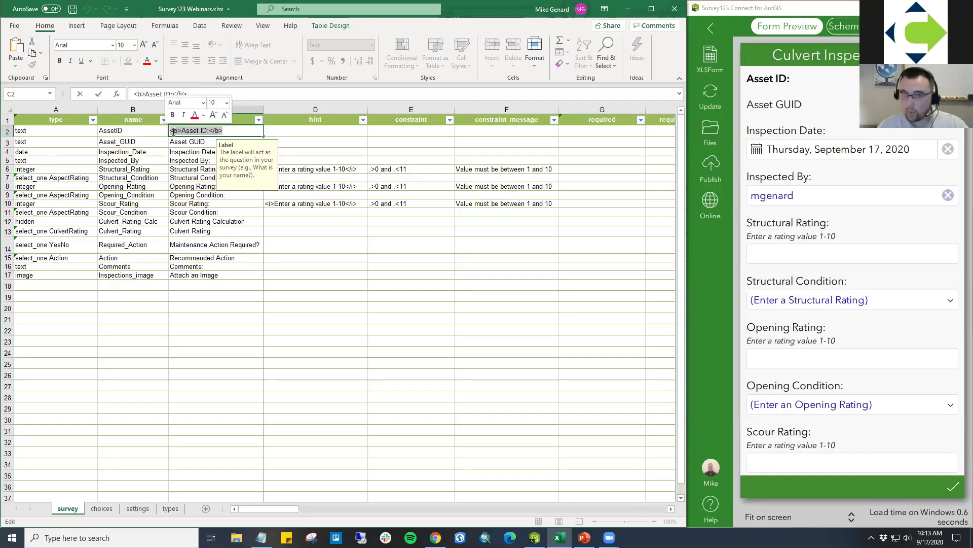
click(750, 80)
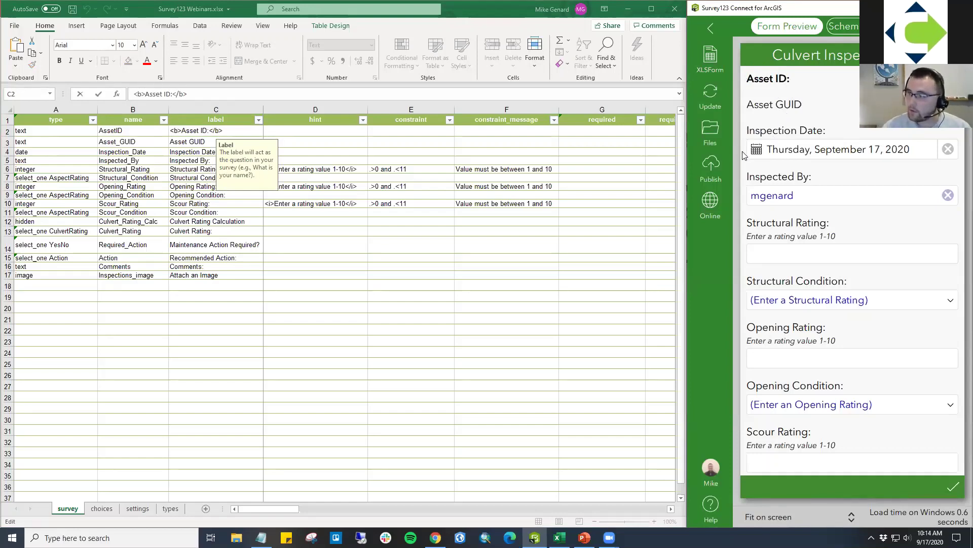
Find the HTML Formatting section on the types sheet and highlight its rows 91 to 104.
click(170, 508)
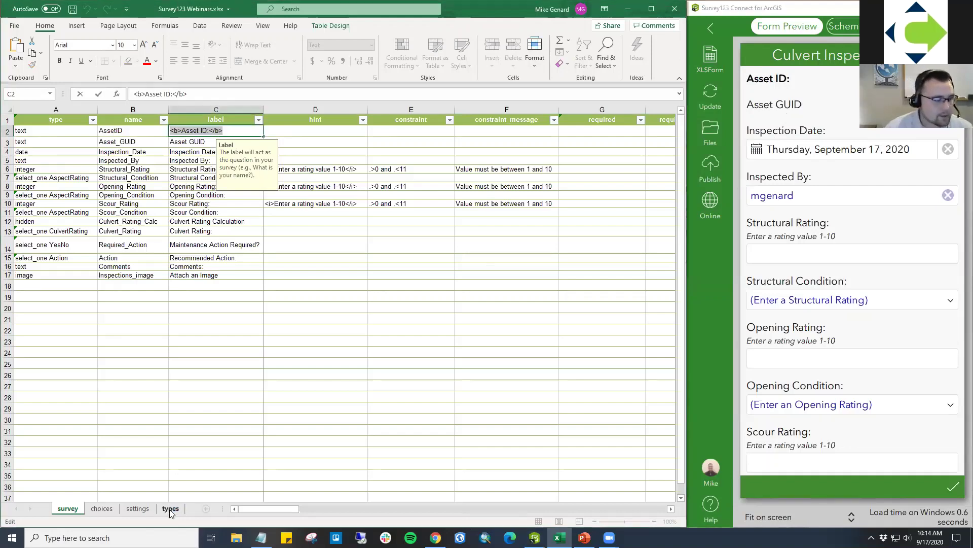
click(170, 509)
scroll(212, 442, down, 4)
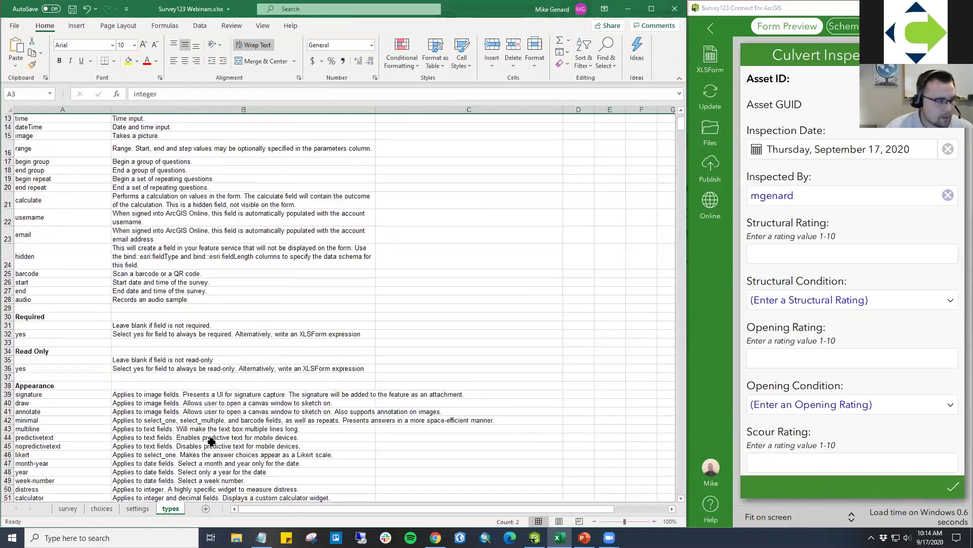
scroll(212, 442, down, 16)
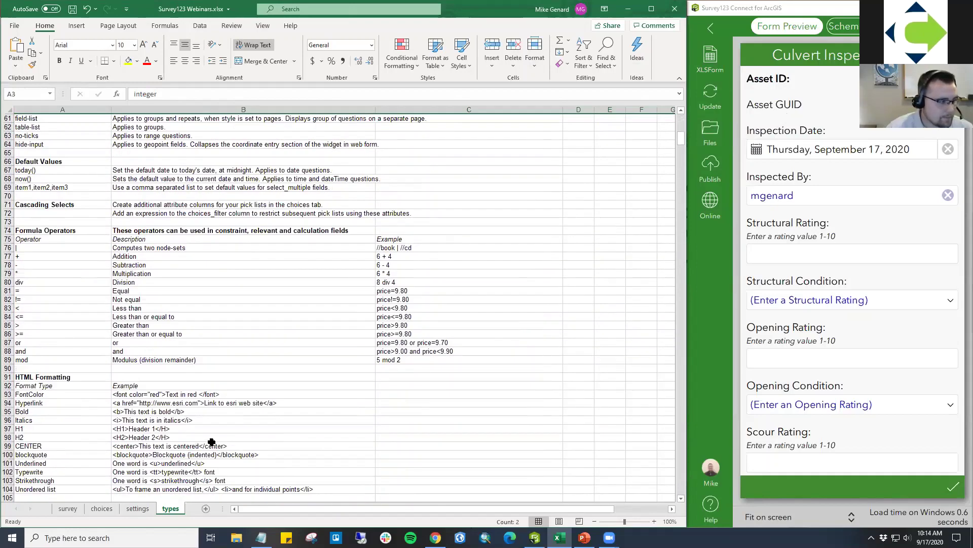
scroll(211, 442, down, 3)
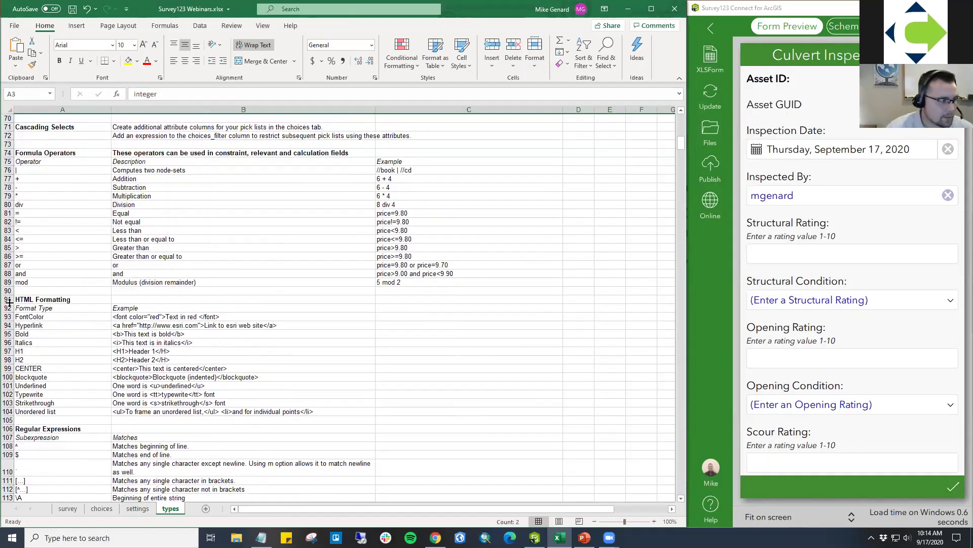
drag(9, 302, 10, 414)
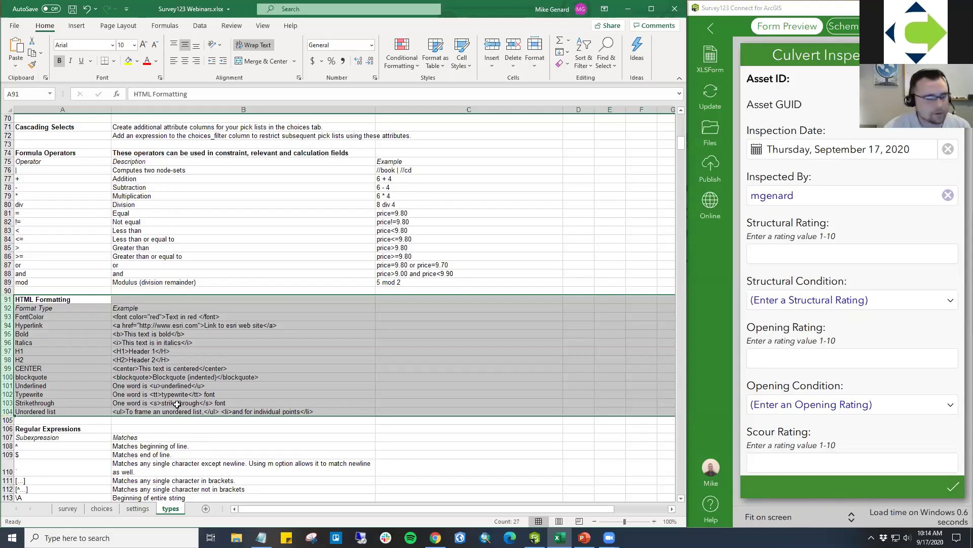
Return to the survey sheet and inspect the italic-formatted hint of the Structural_Rating question.
click(75, 510)
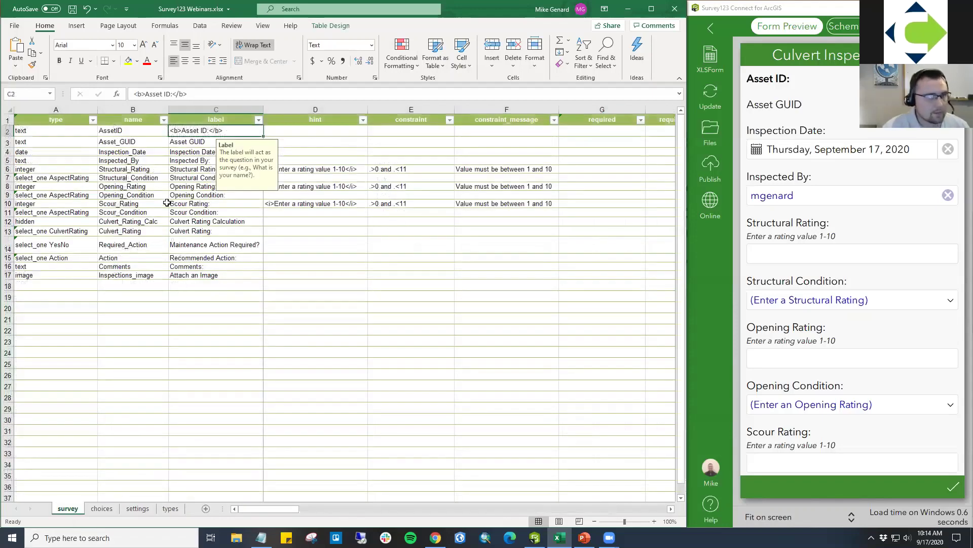
click(359, 169)
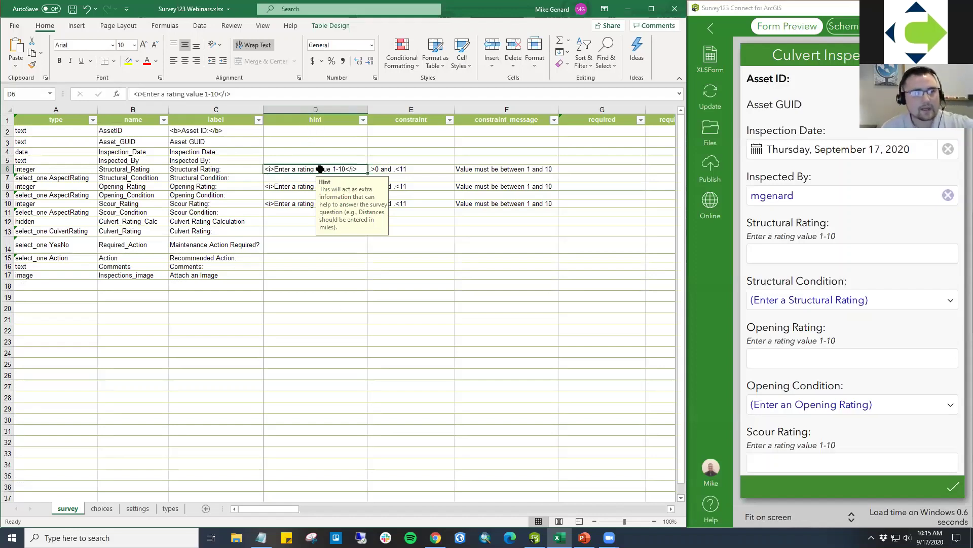
Inspect the Structural_Rating question's row, constraint and constraint message on the survey sheet, comparing them with the form preview.
click(751, 238)
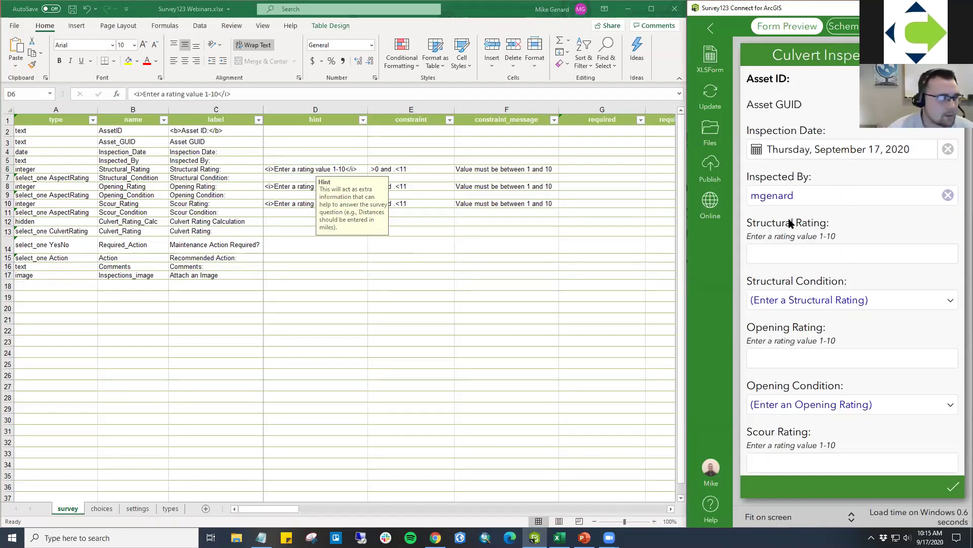
click(7, 169)
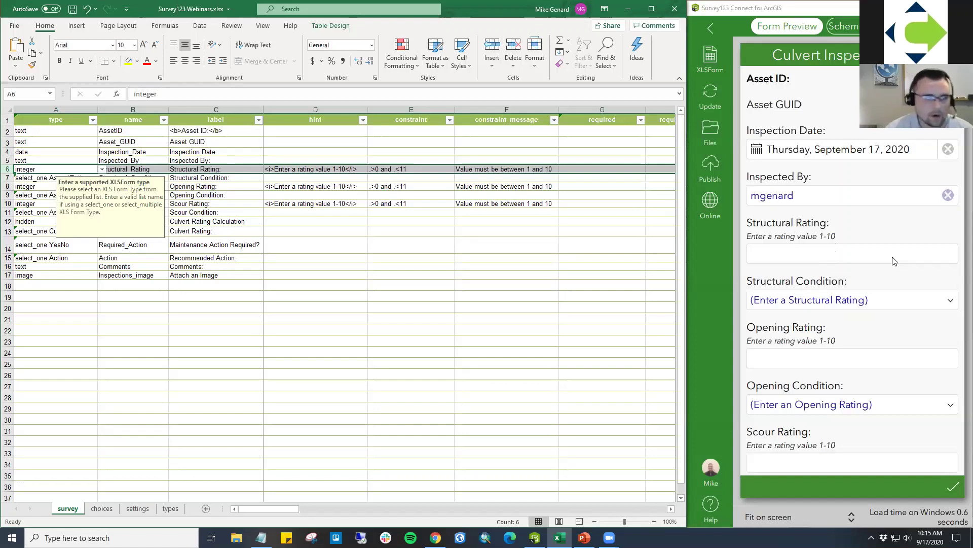
click(420, 169)
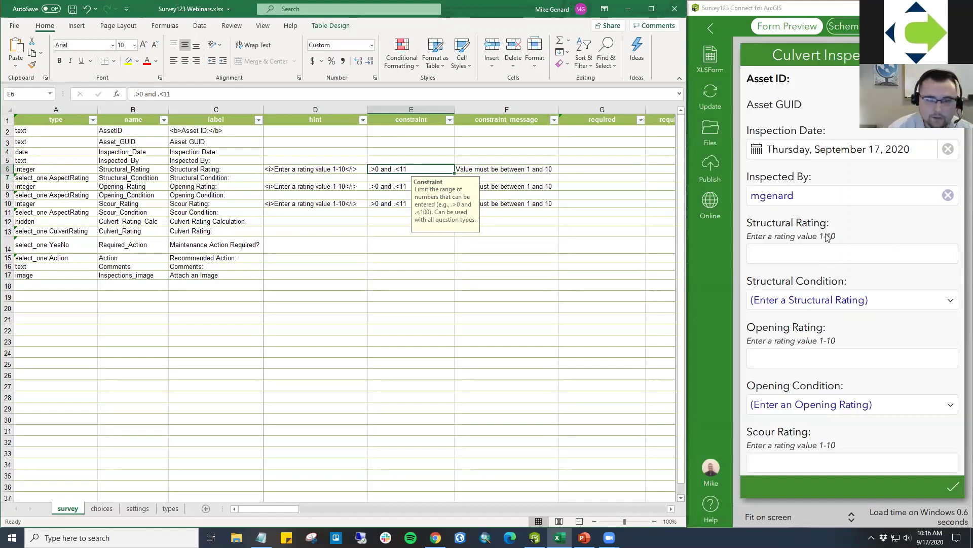
scroll(829, 271, down, 4)
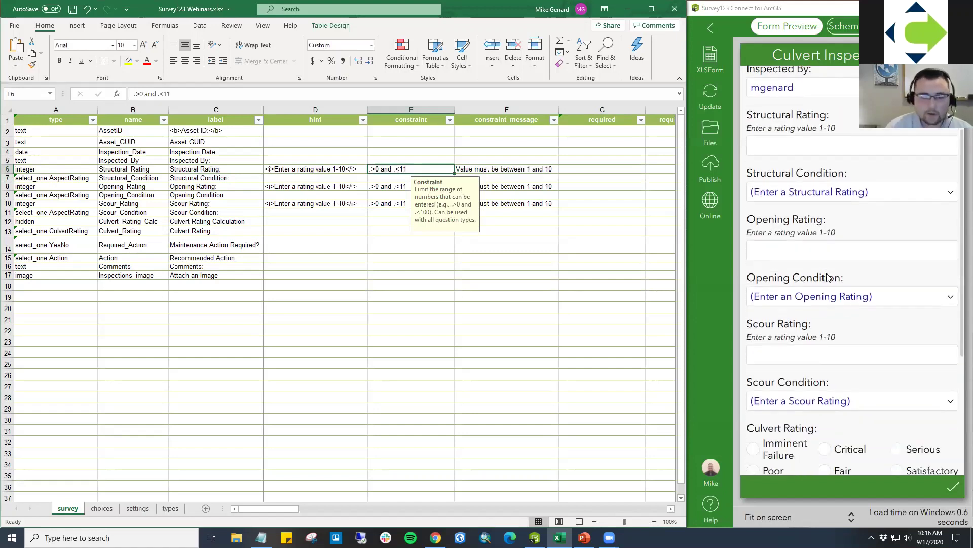
scroll(825, 311, down, 1)
scroll(824, 311, up, 4)
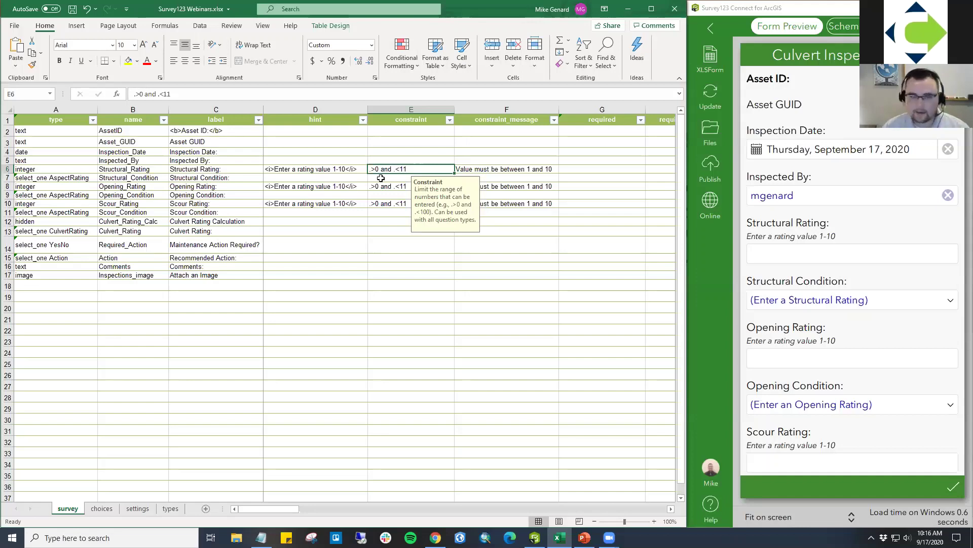
click(525, 172)
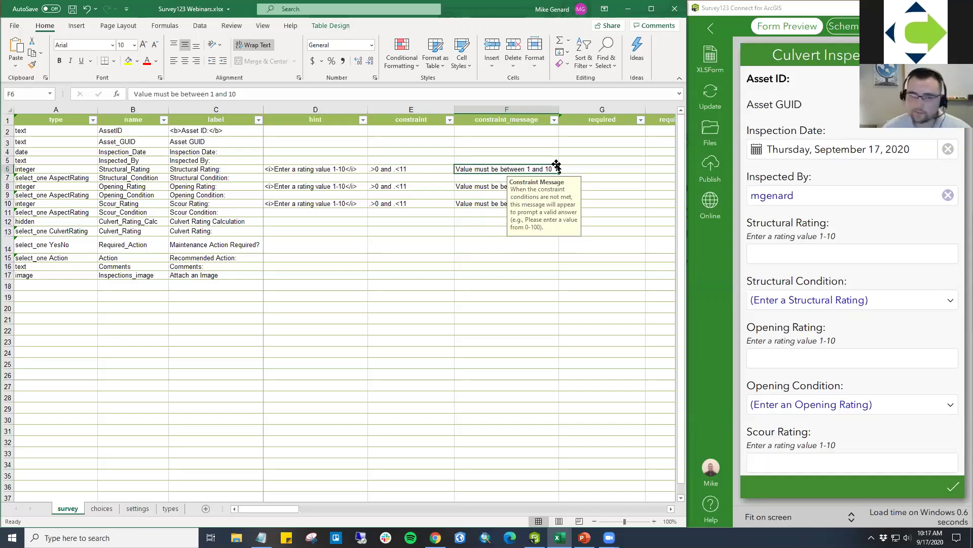
Test the Structural Rating constraint in the form preview by submitting the value 12, and clear the entry.
click(814, 253)
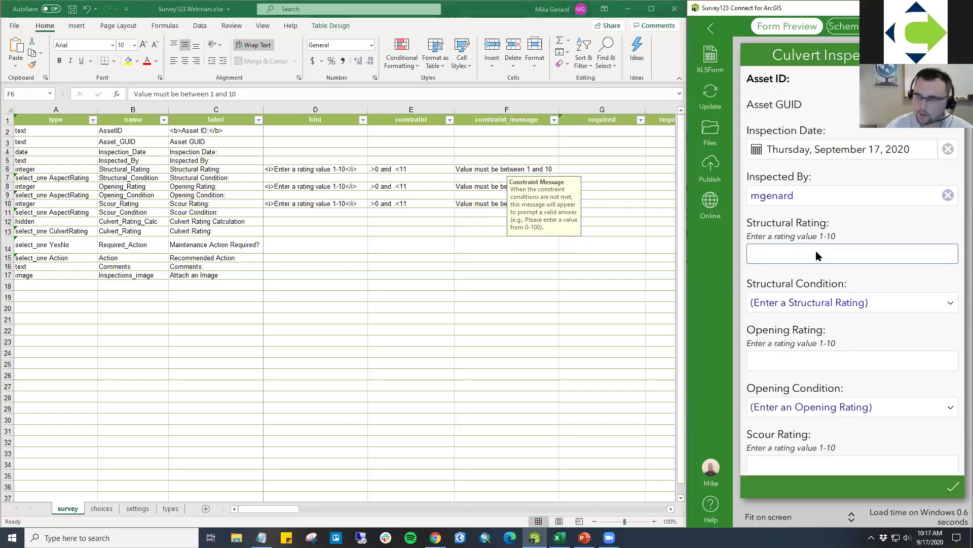
text(12)
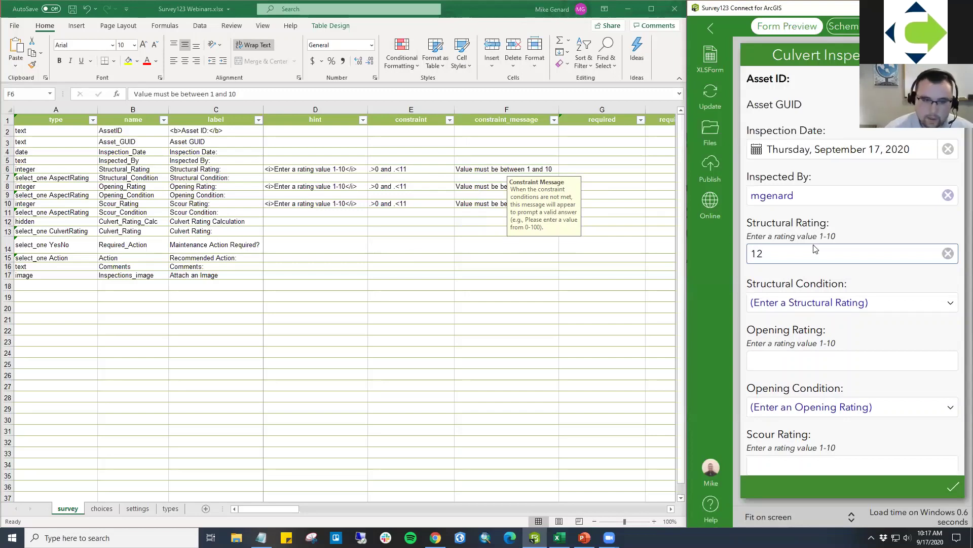
click(954, 487)
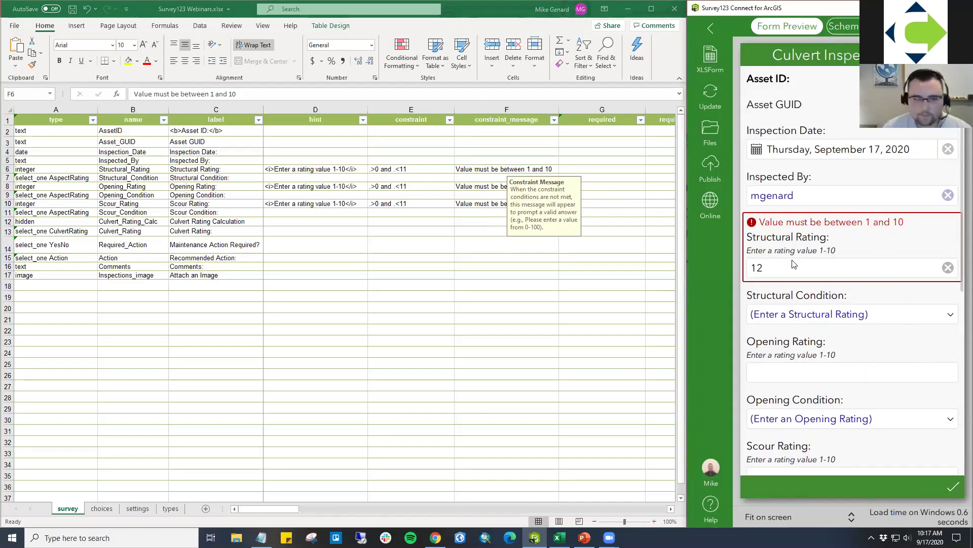
click(948, 269)
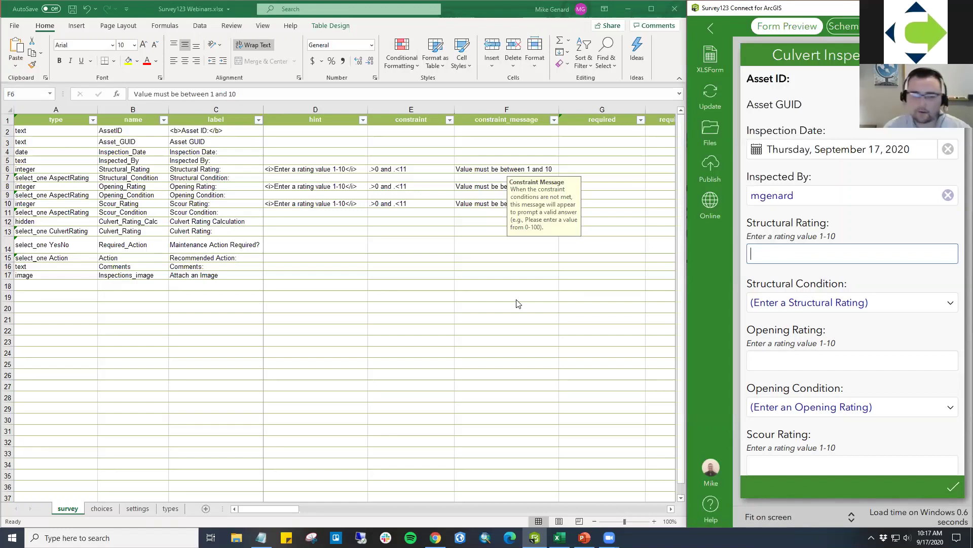
Make the Structural_Rating question mandatory by entering yes in its required column on the survey sheet.
click(266, 508)
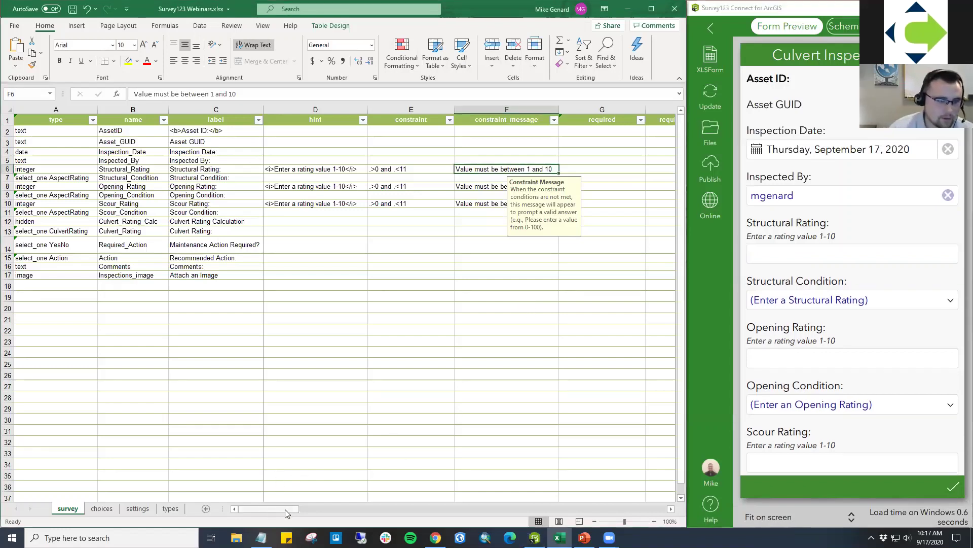
drag(285, 509, 315, 510)
click(418, 142)
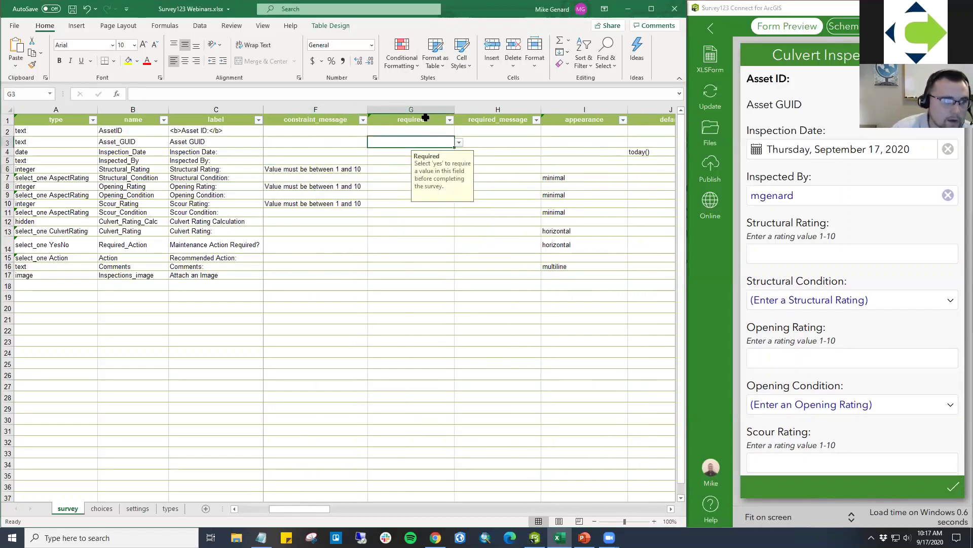
click(425, 117)
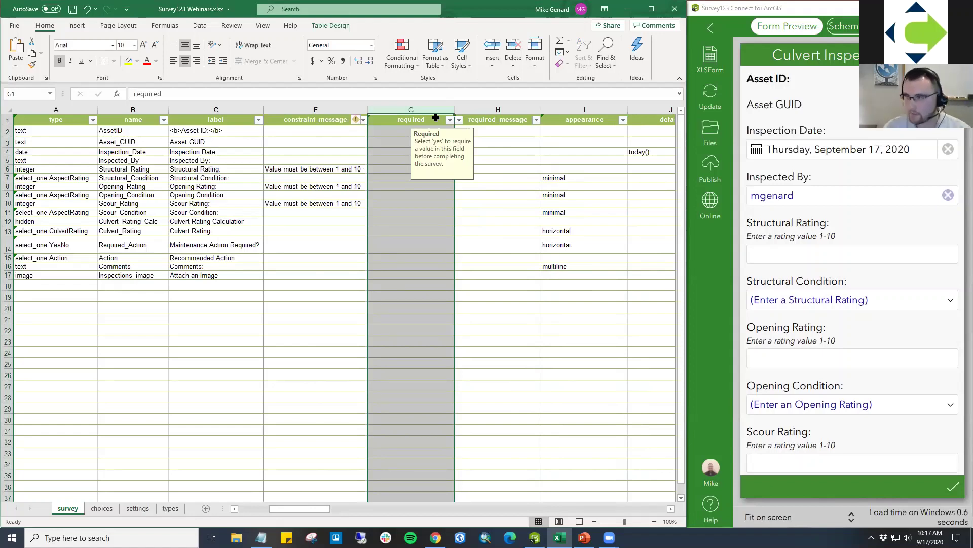
click(382, 176)
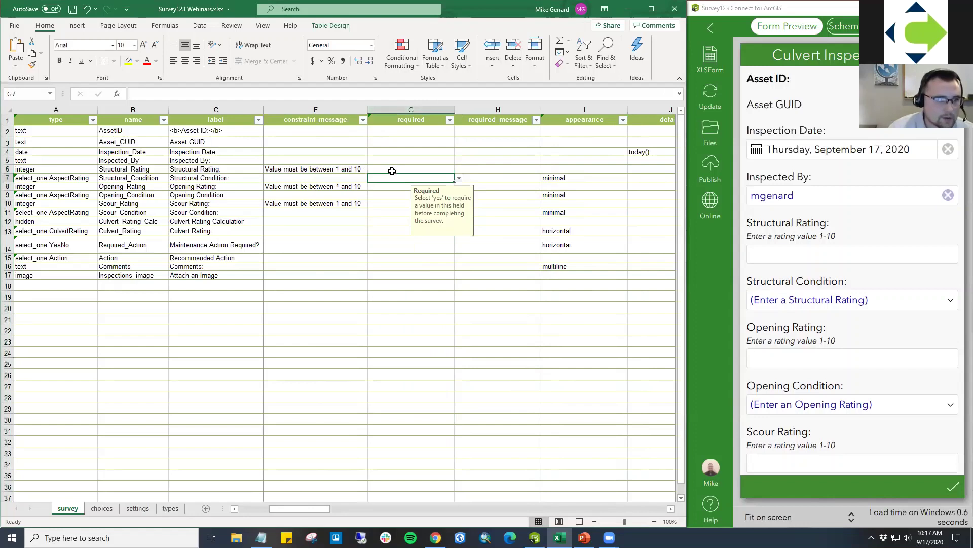
click(392, 171)
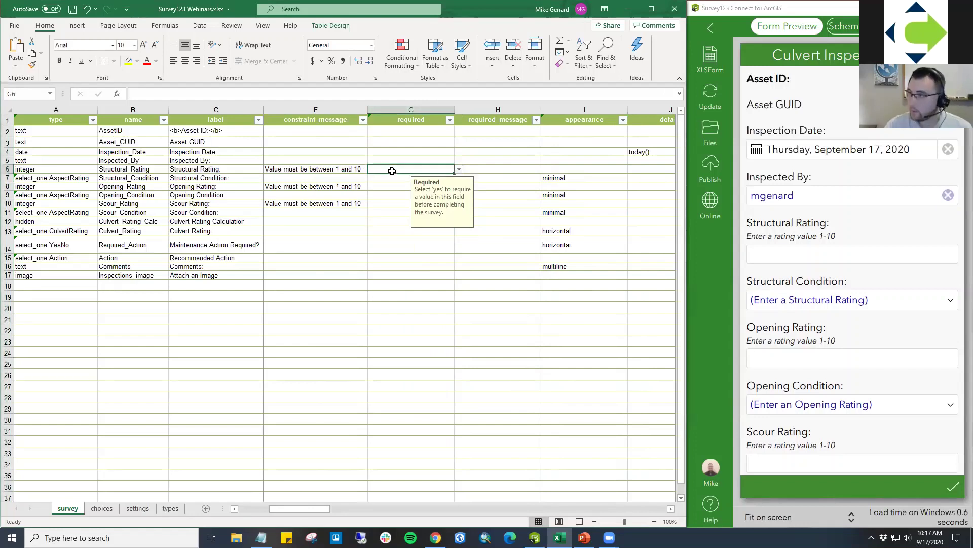
text(yes)
key(Return)
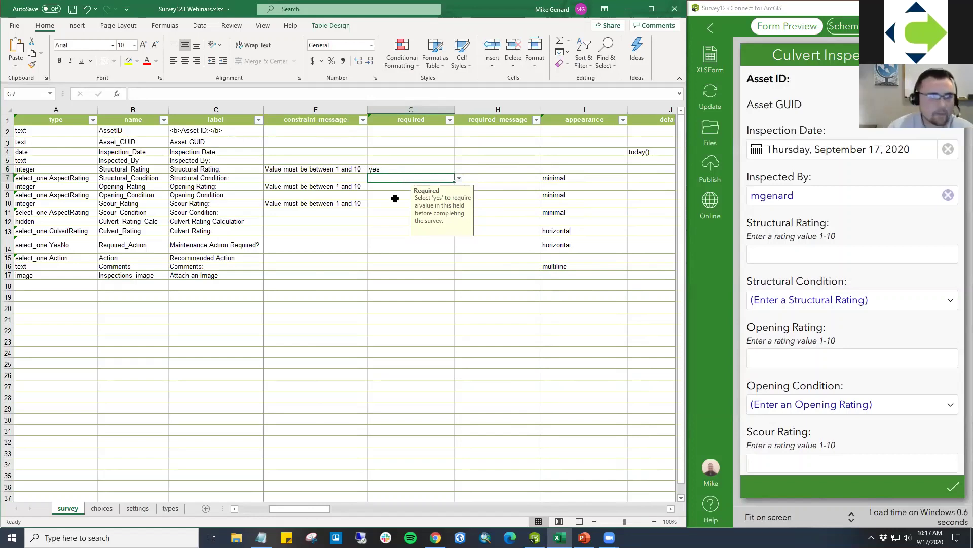
Enter "This Field is required" as Structural_Rating's required message and select the appearance cell of Structural_Condition.
click(499, 165)
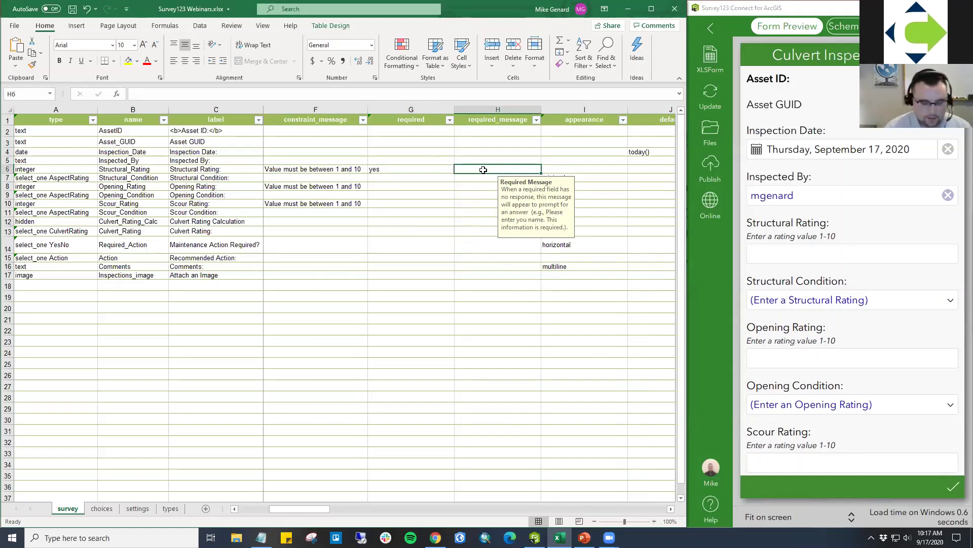
text(This )
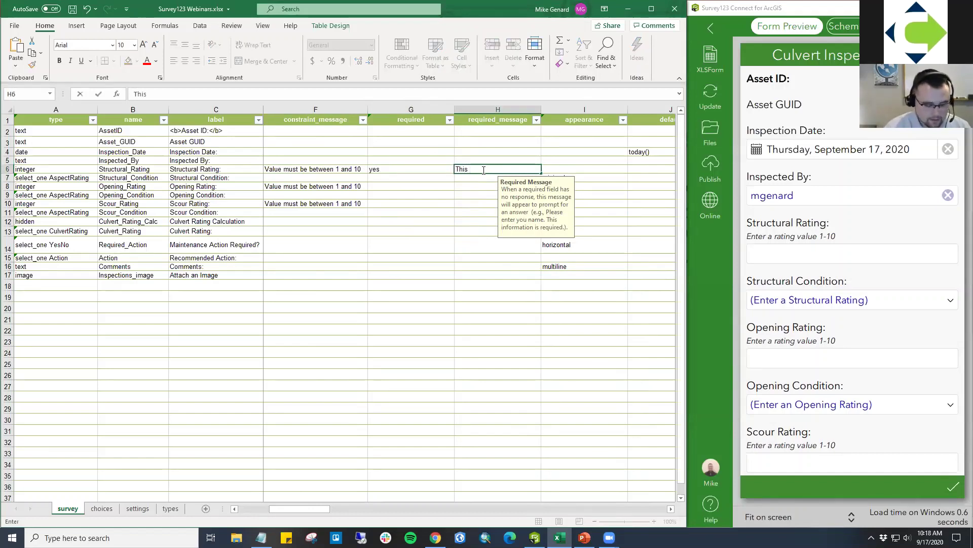
text(Field is)
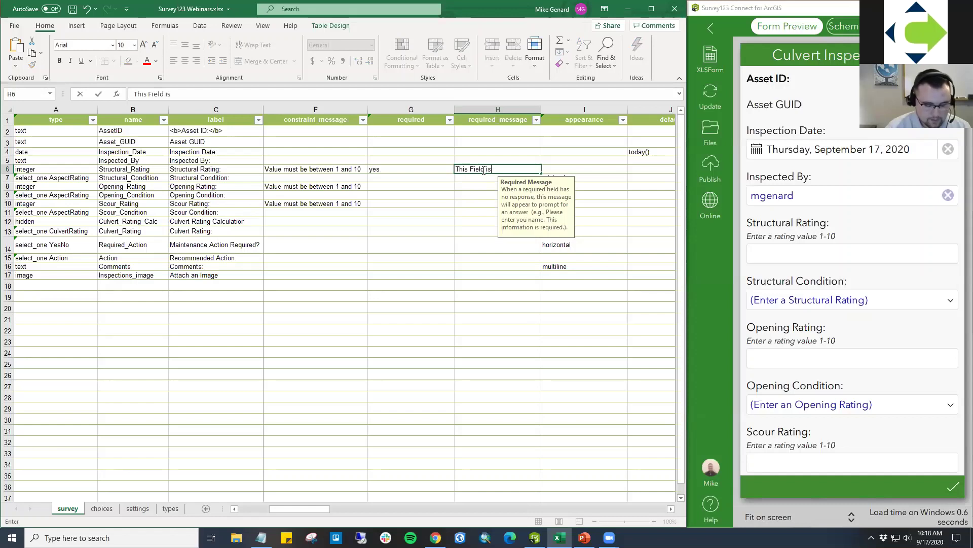
text( required)
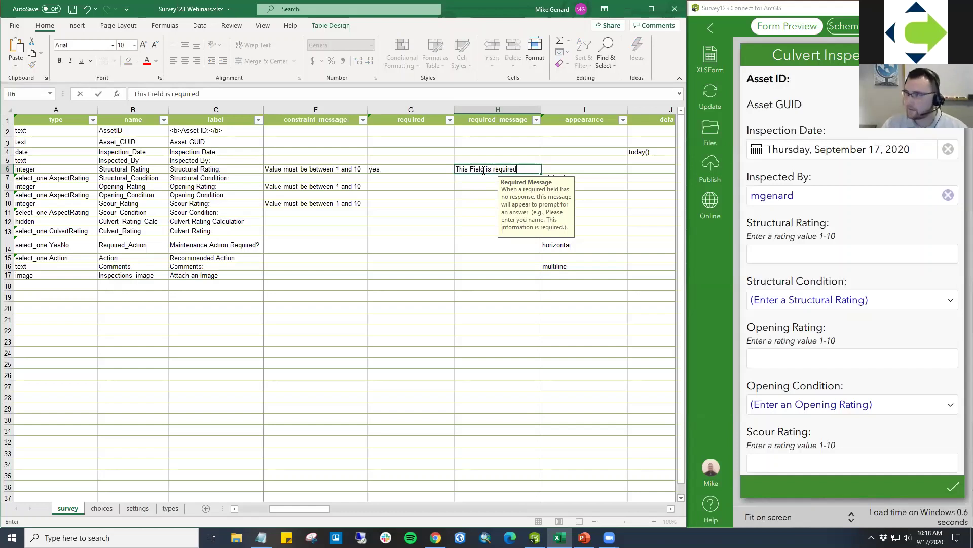
click(588, 178)
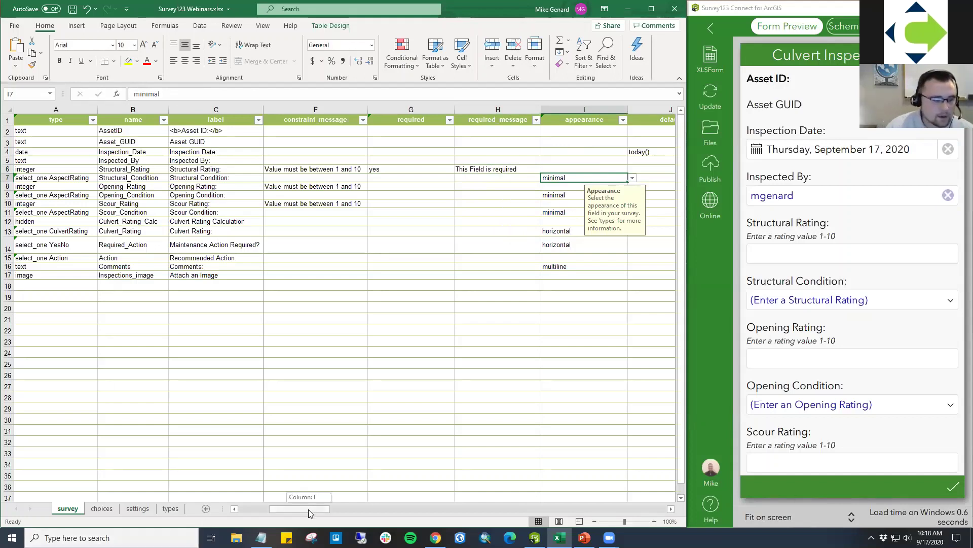
Examine the default column on the survey sheet, including the today() default of the Inspection_Date question and its row.
drag(308, 509, 338, 509)
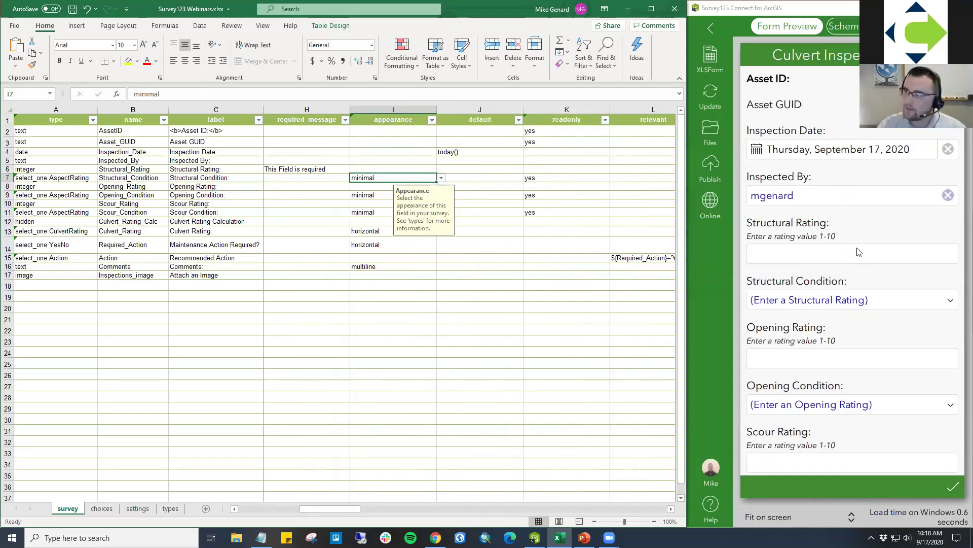
click(487, 178)
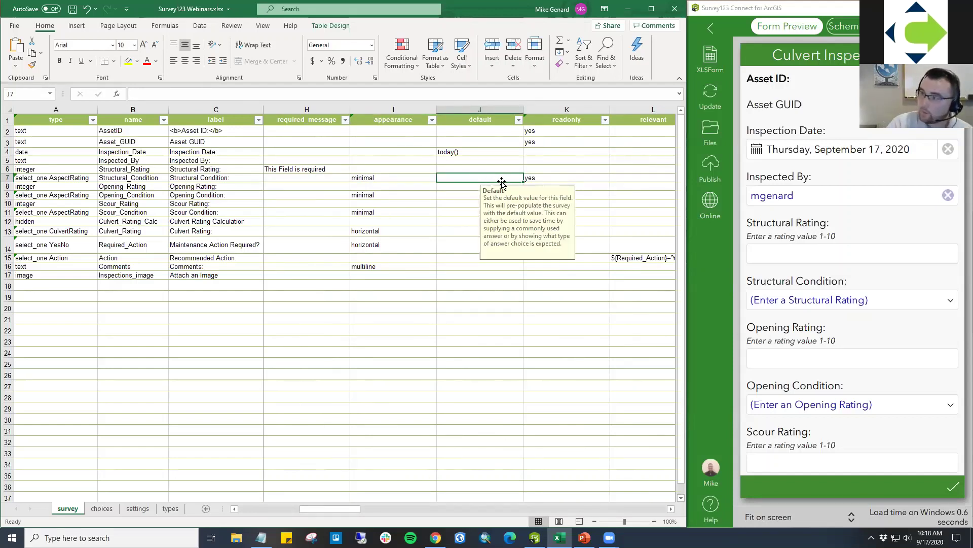
click(494, 153)
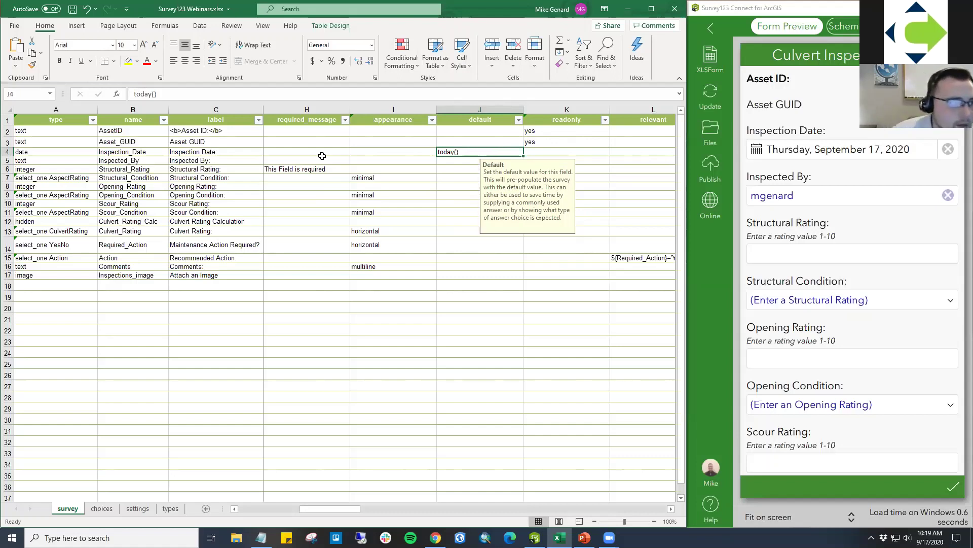
click(5, 153)
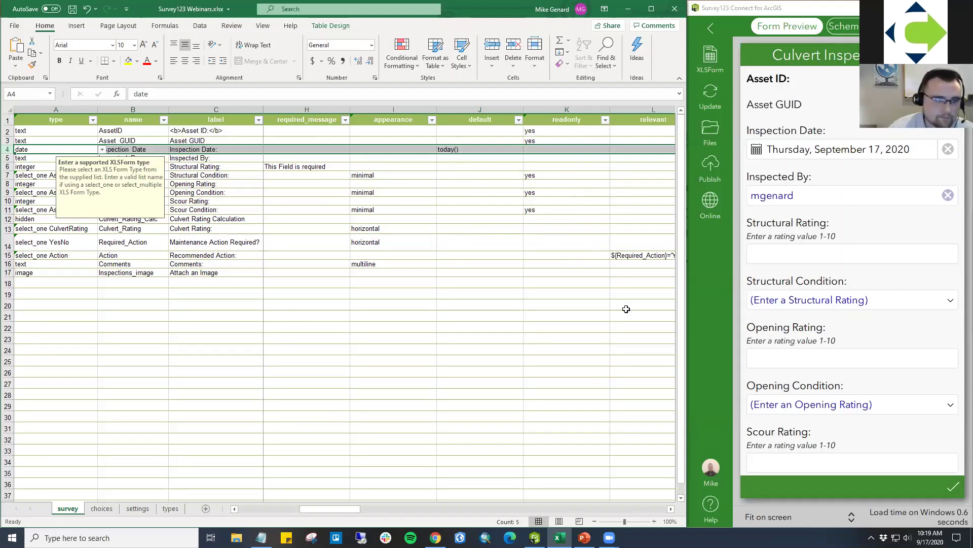
Inspect the readonly setting of the AssetID question and compare it with Asset ID in the form preview.
drag(345, 508, 378, 511)
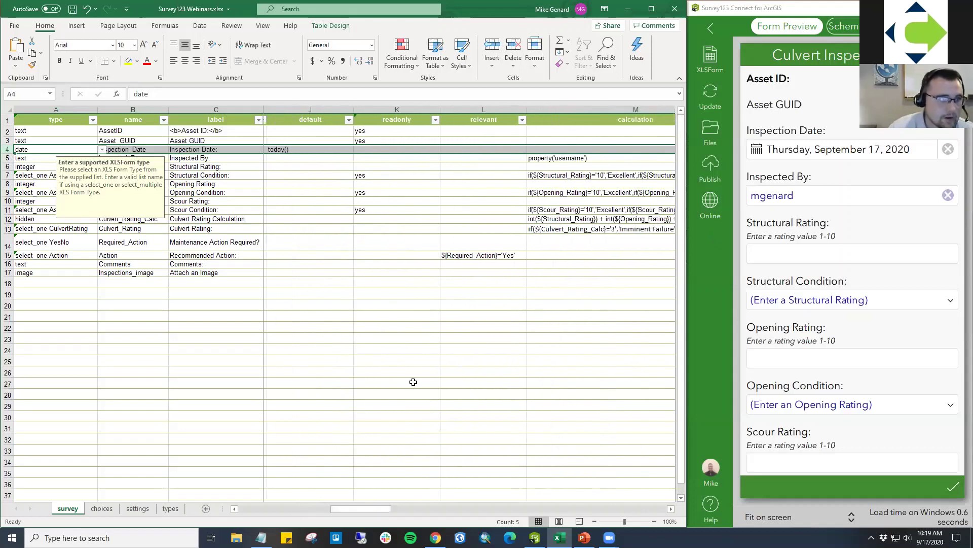
click(396, 133)
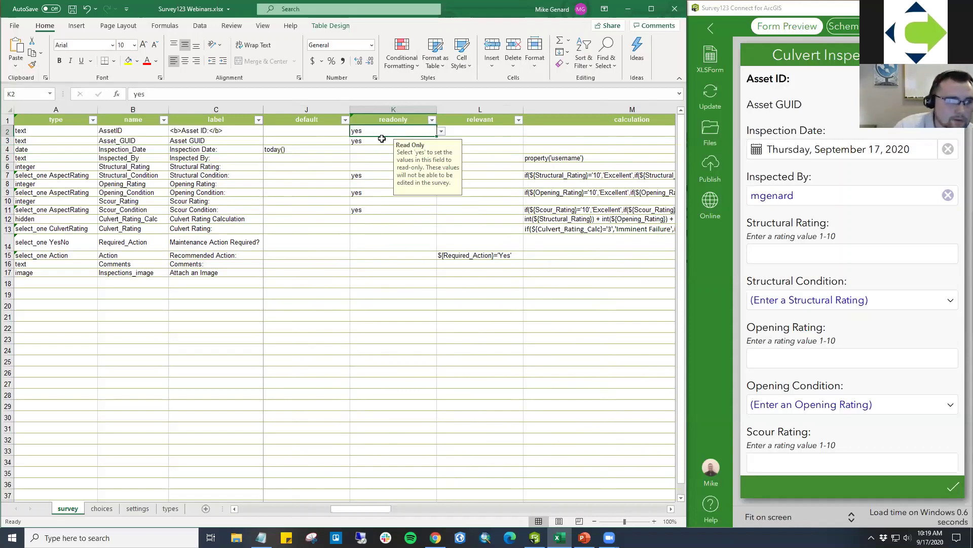
click(786, 83)
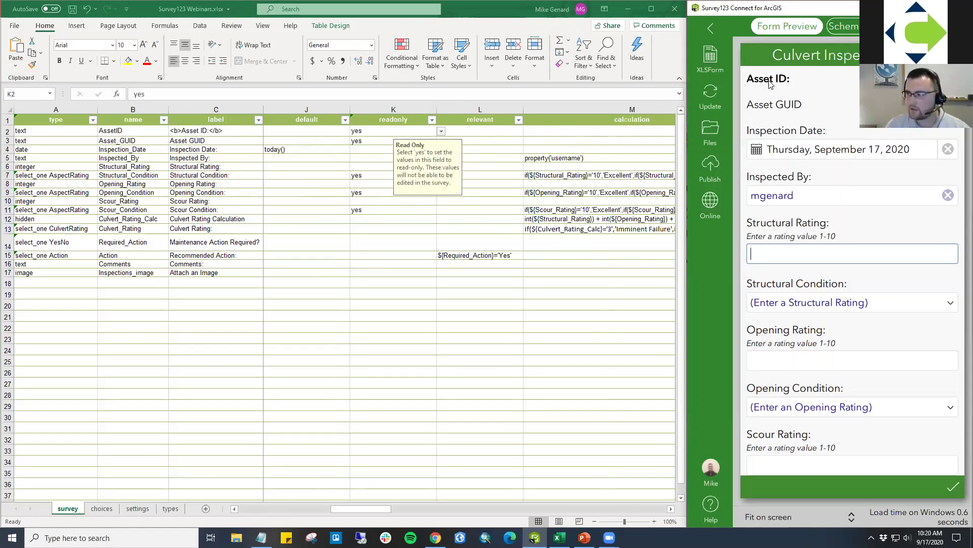
Review the Action question's relevant condition and test it in the form preview by answering Maintenance Action Required with Yes and finally No.
click(497, 132)
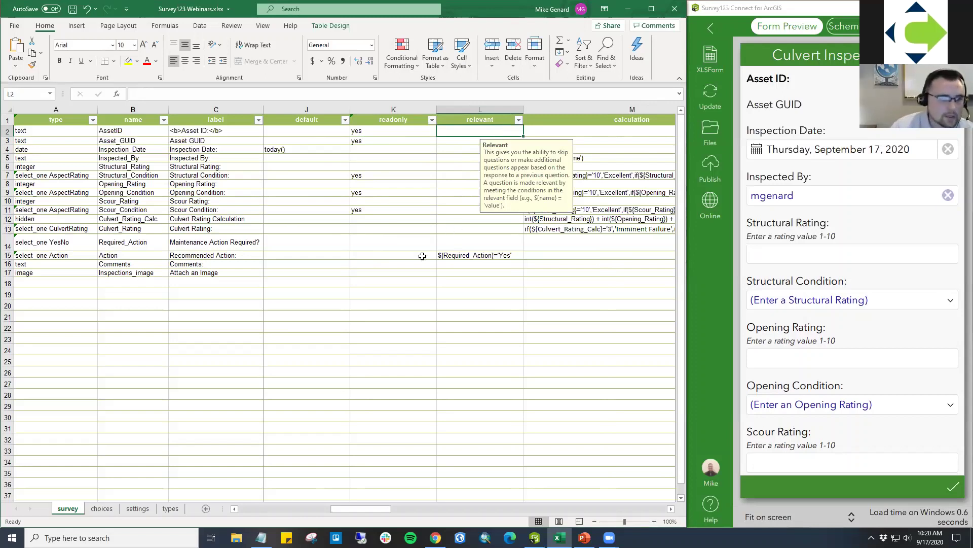
click(7, 255)
scroll(800, 321, down, 1)
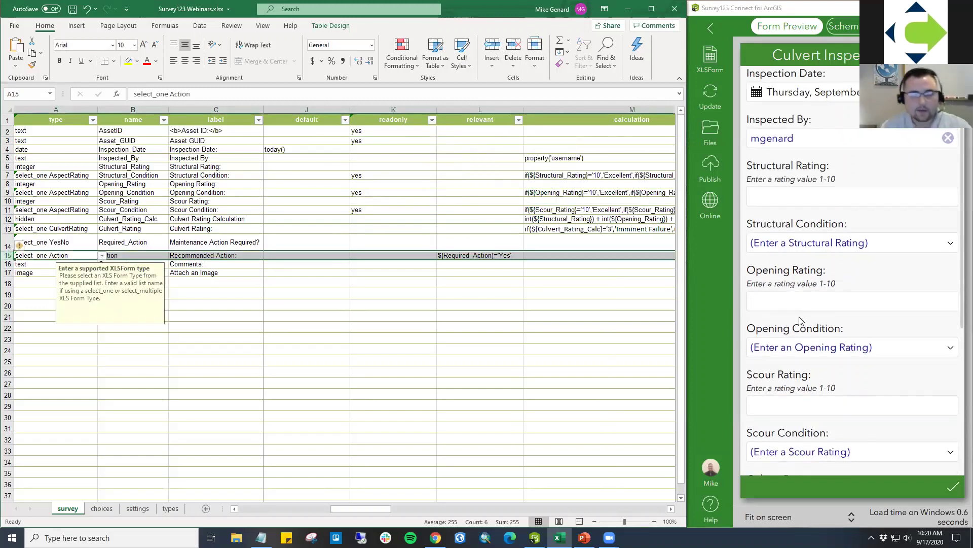
scroll(800, 320, down, 5)
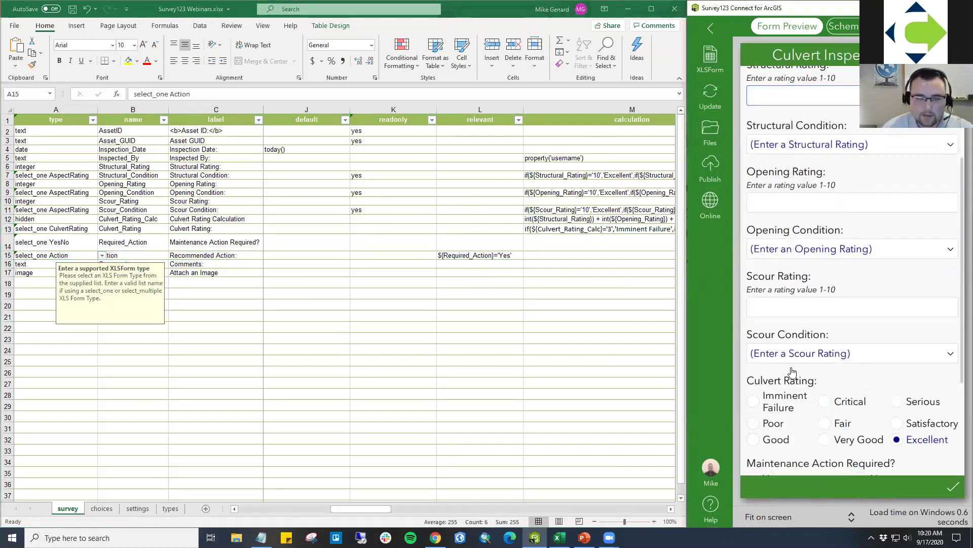
click(755, 321)
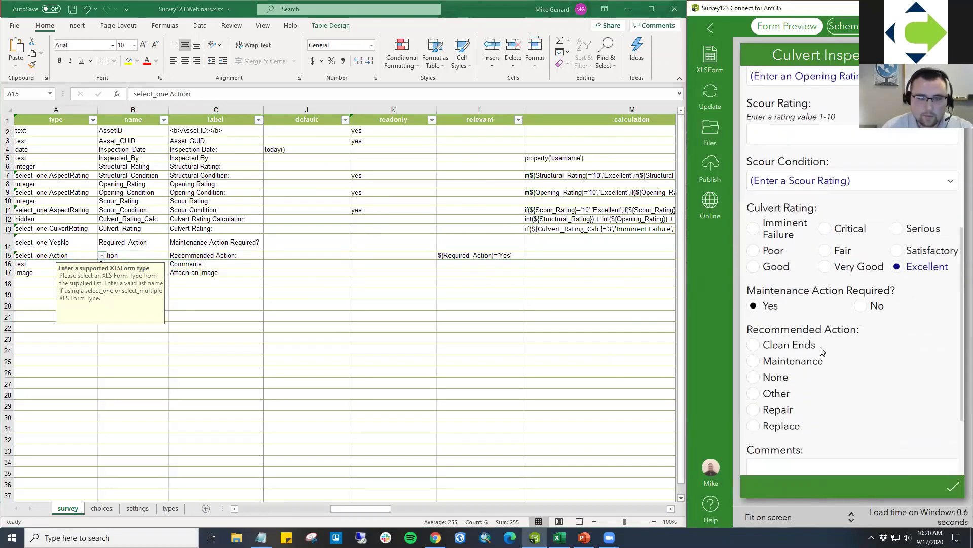
scroll(824, 314, down, 2)
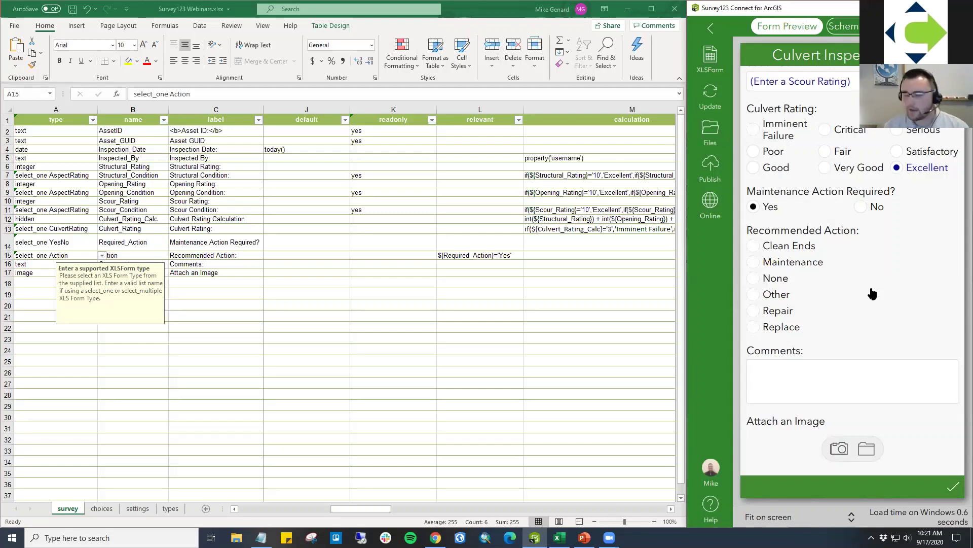
click(857, 209)
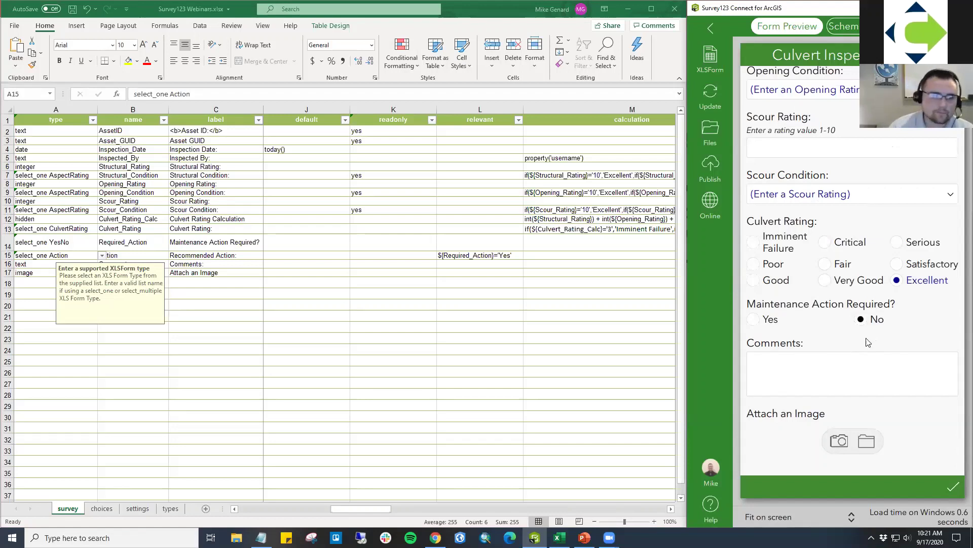
Highlight the entire calculation column on the survey sheet to review its formulas.
drag(355, 510, 397, 507)
click(471, 109)
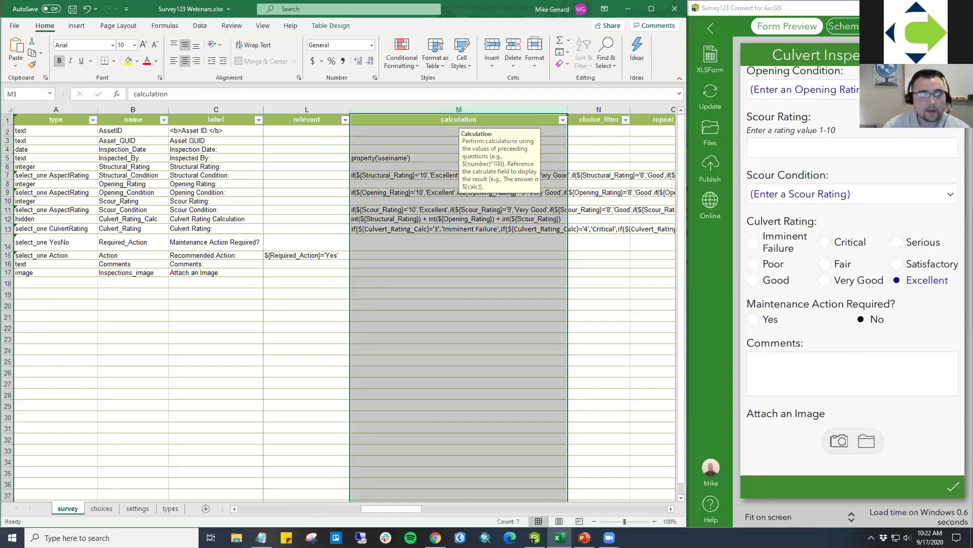
Highlight the Structural_Rating row on the survey sheet and enter 10 as the Structural Rating in the form preview.
scroll(871, 289, up, 3)
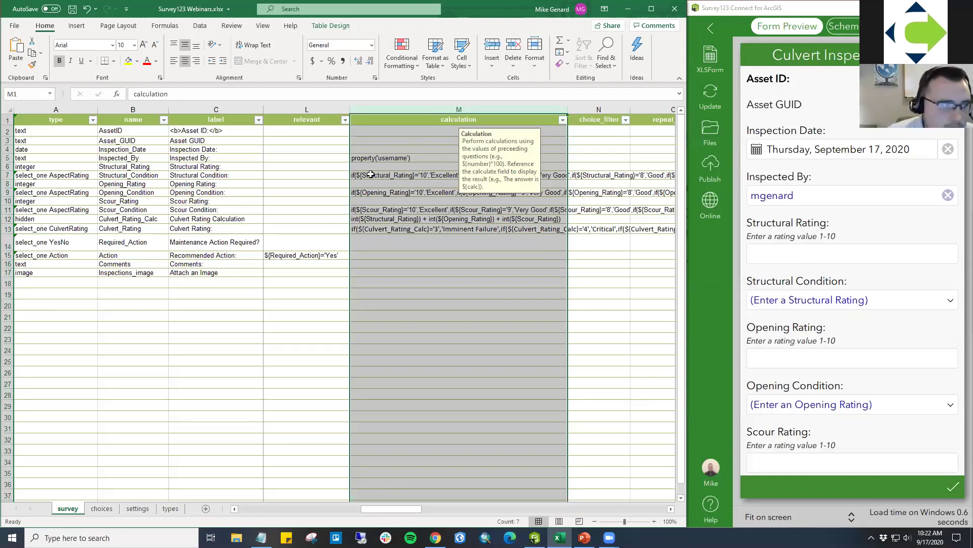
click(7, 166)
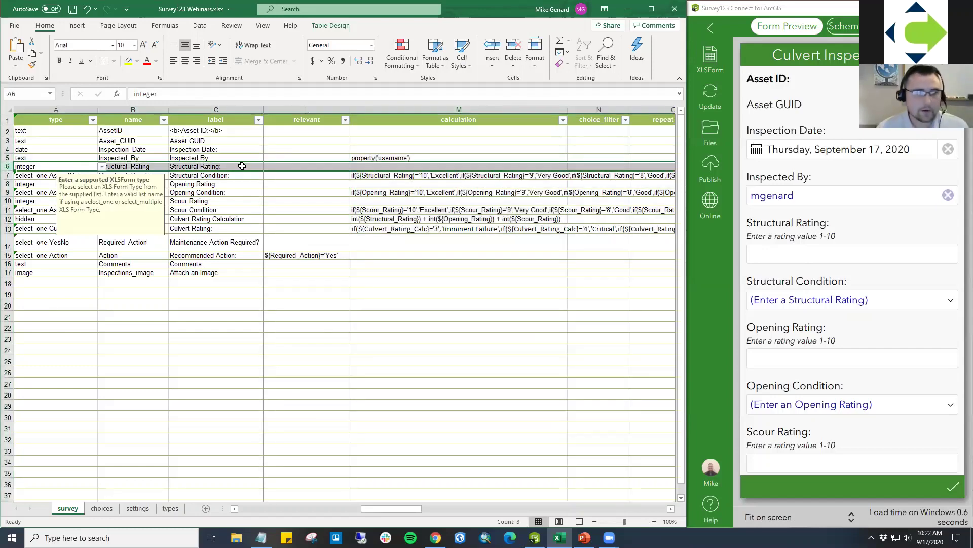
click(866, 256)
text(10)
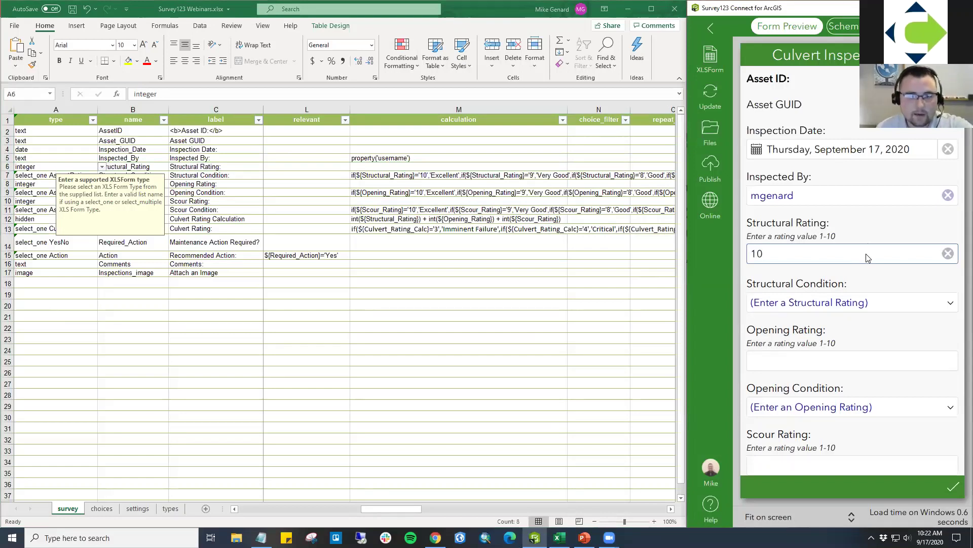
key(Tab)
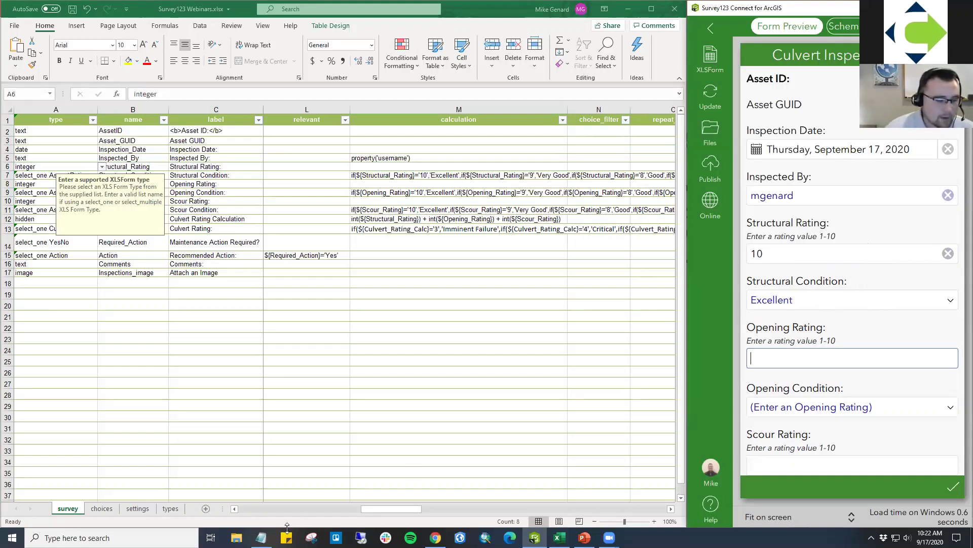
Switch to Notepad to review the line-by-line if() calculation based on Structural_Rating, and put the note away.
mouse_move(261, 536)
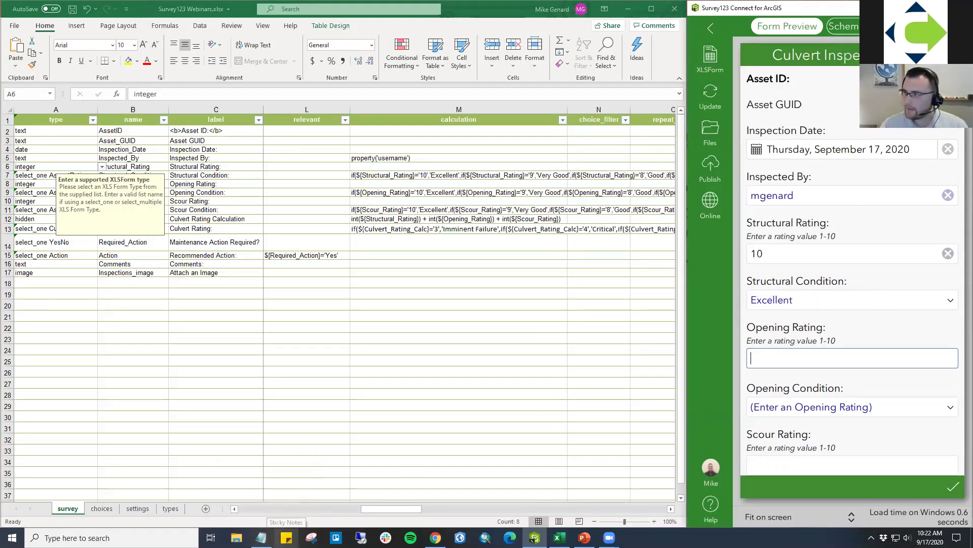
click(261, 486)
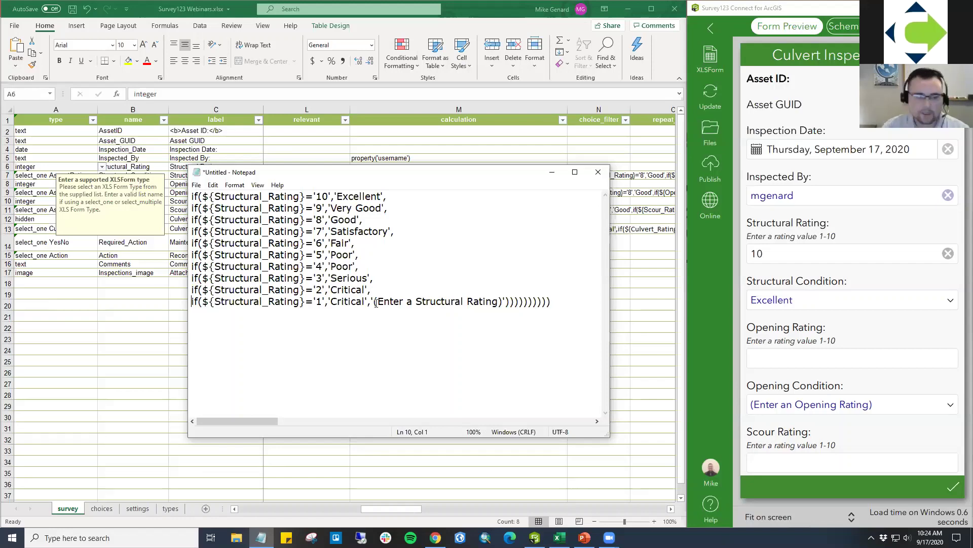
click(552, 172)
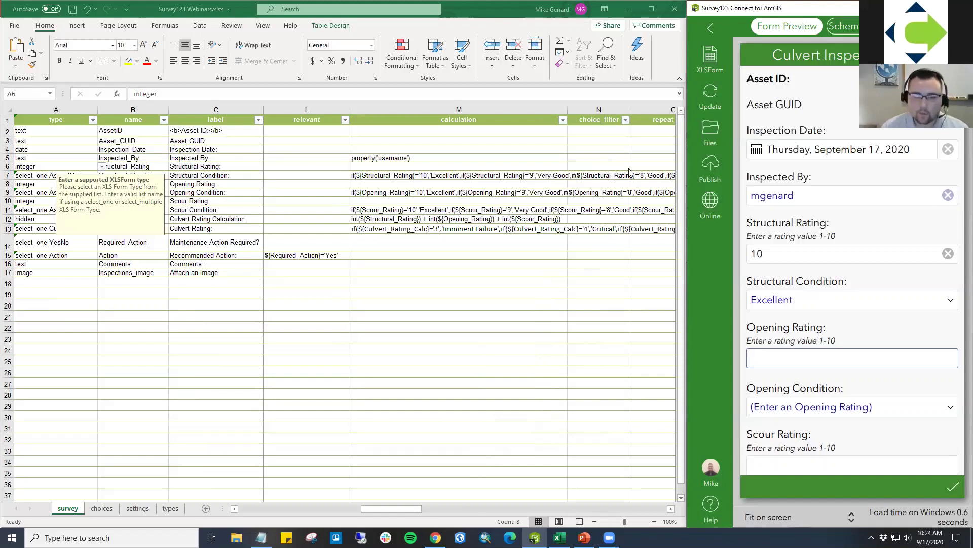
Enter 5 as the Opening Rating in the form preview to test the Opening Condition calculation.
scroll(831, 234, down, 3)
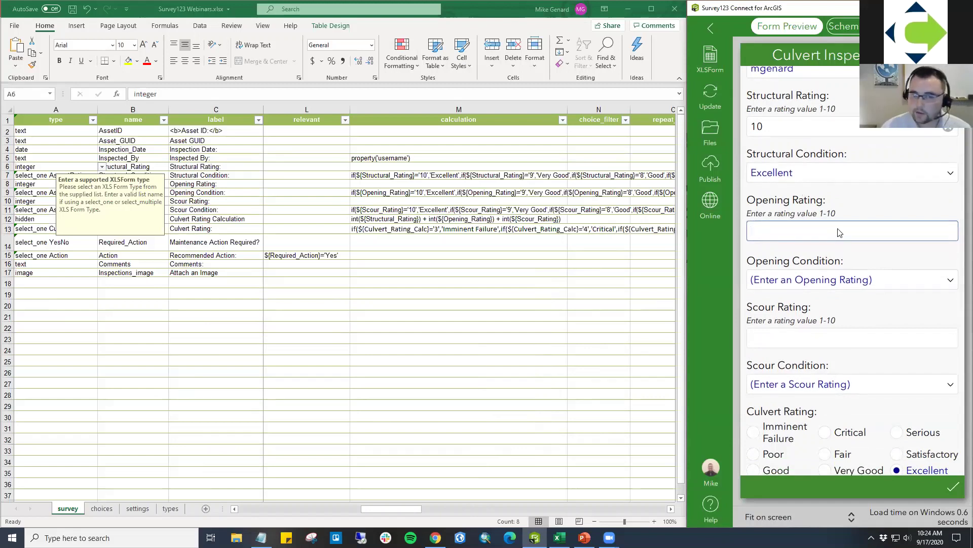
text(5)
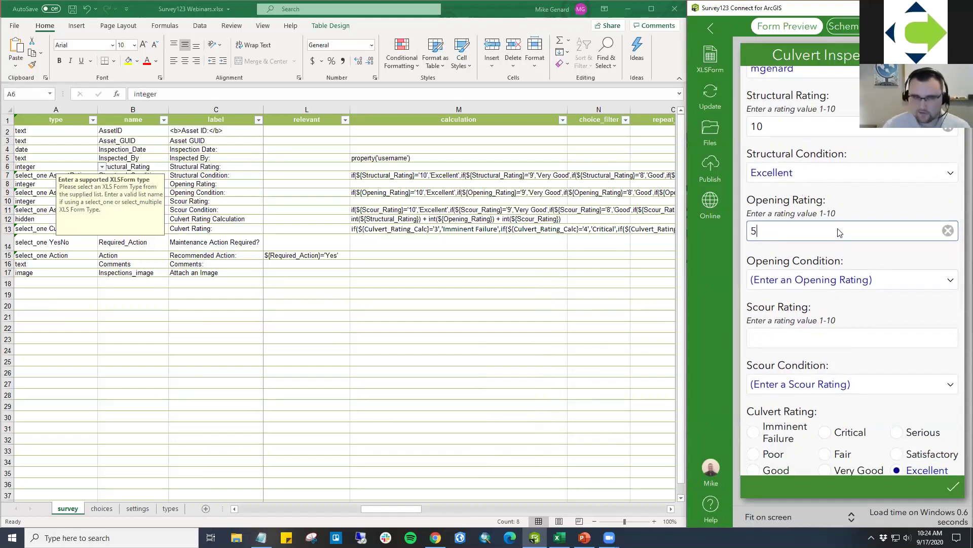
key(Tab)
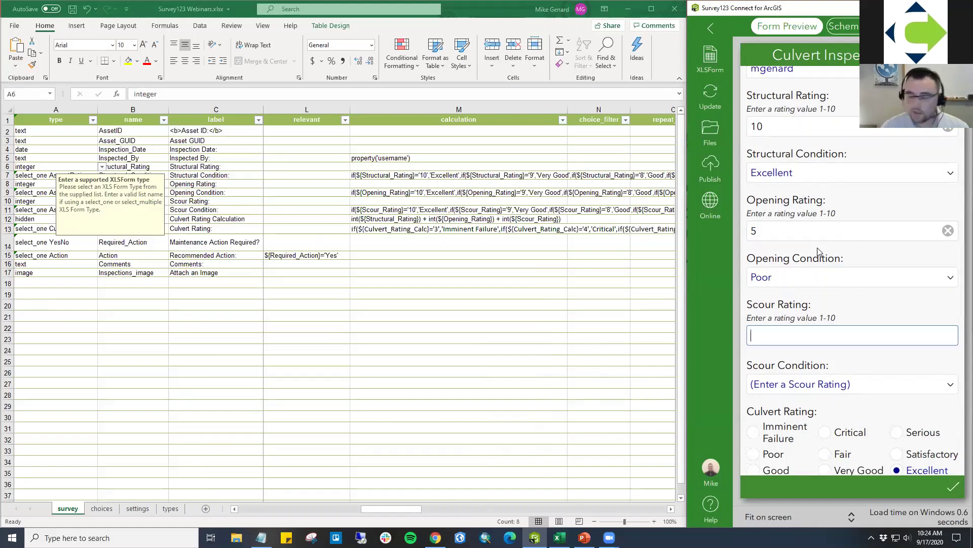
Examine the Opening_Condition row and its AspectRating options on the choices sheet, and recheck the Structural_Rating formula in Notepad.
click(7, 192)
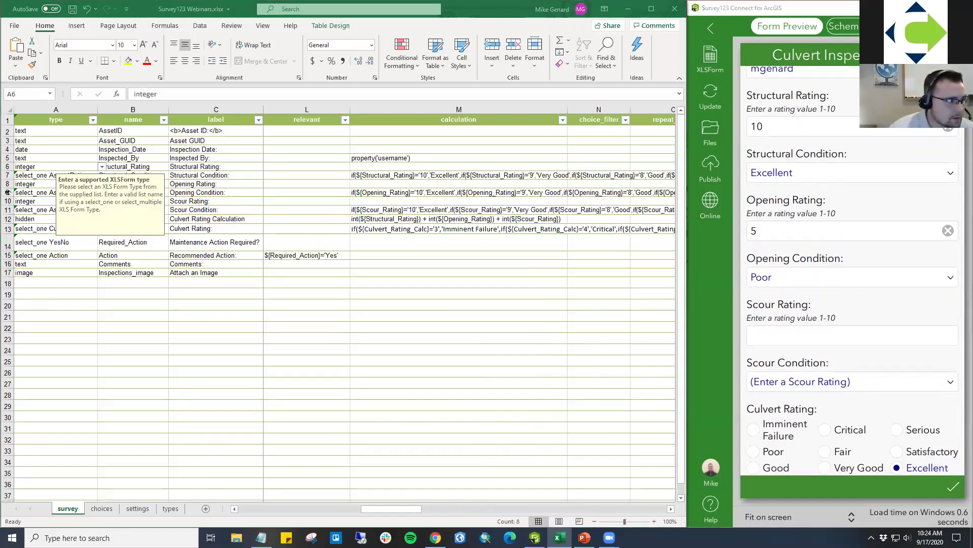
click(7, 192)
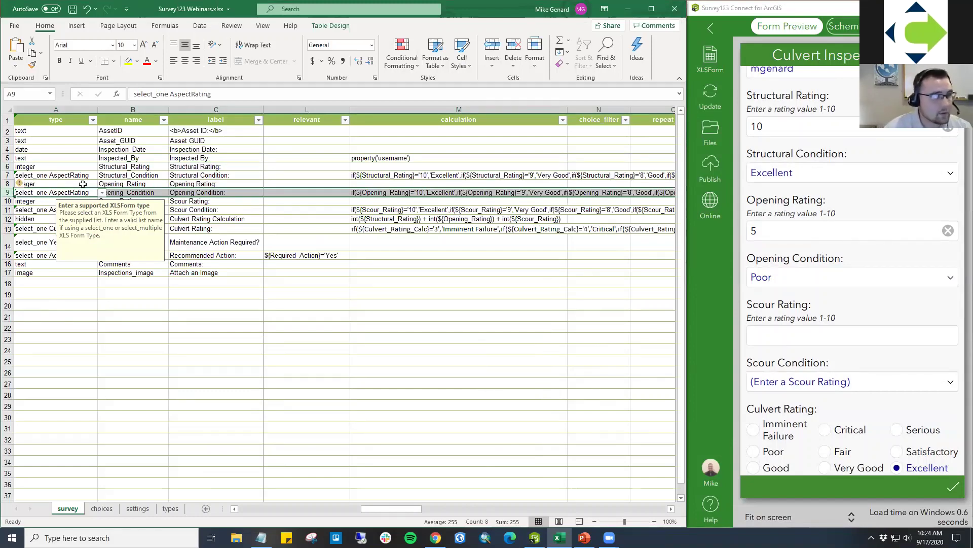
click(104, 509)
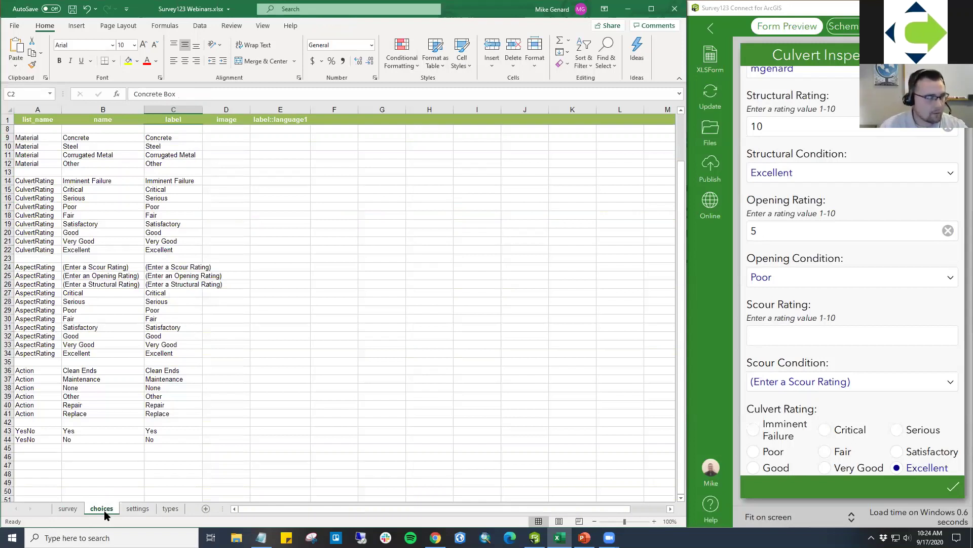
drag(7, 267, 11, 355)
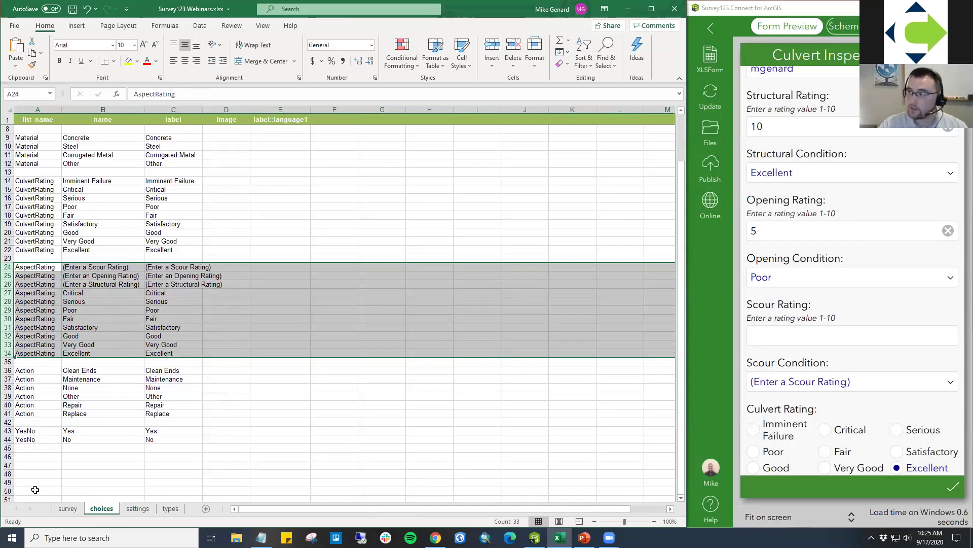
click(68, 508)
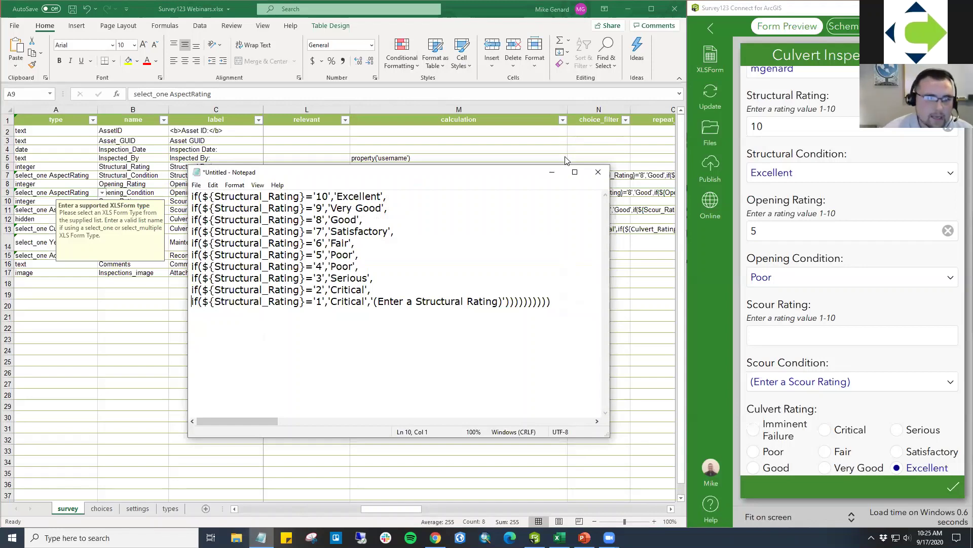
click(551, 171)
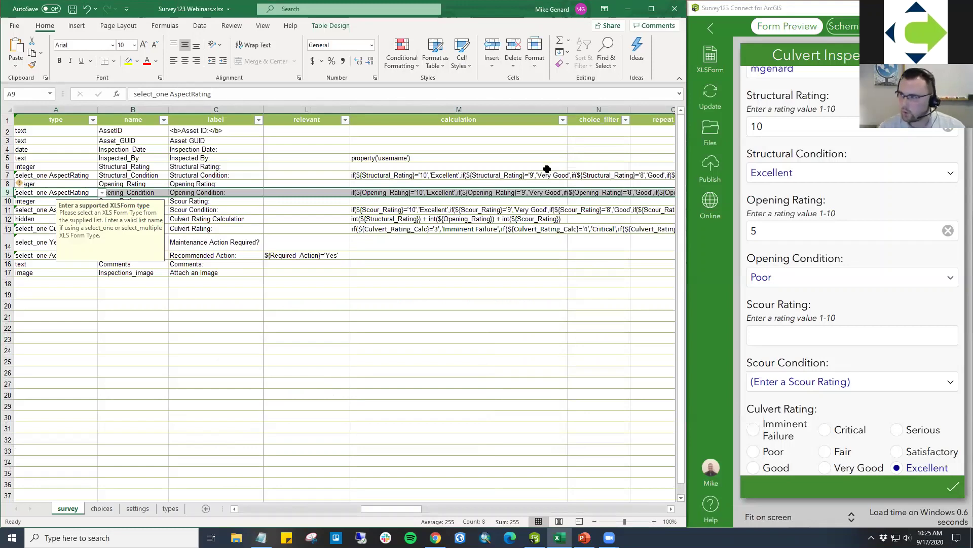
Enter 7 as the Scour Rating in the form preview and check the Scour Condition and Culvert Rating answers.
scroll(547, 172, down, 1)
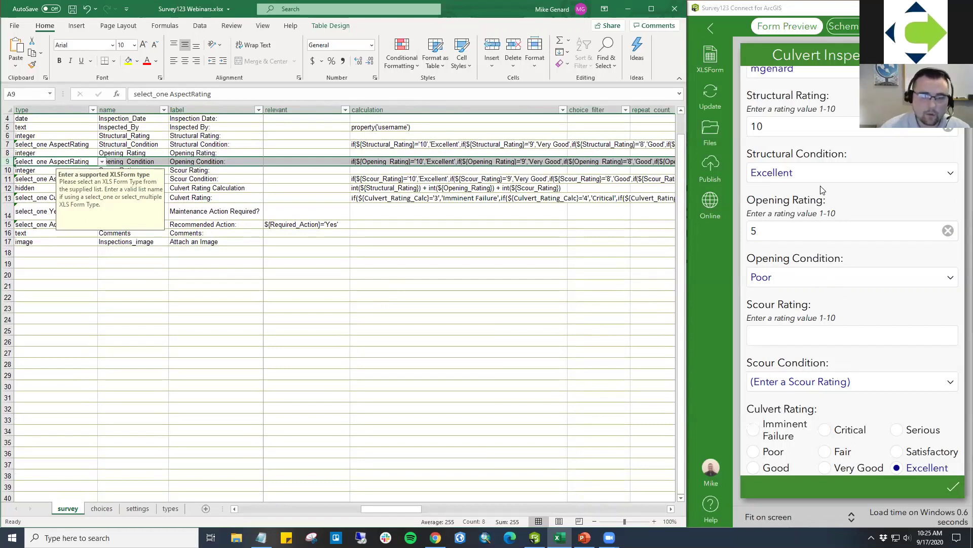
scroll(821, 189, up, 1)
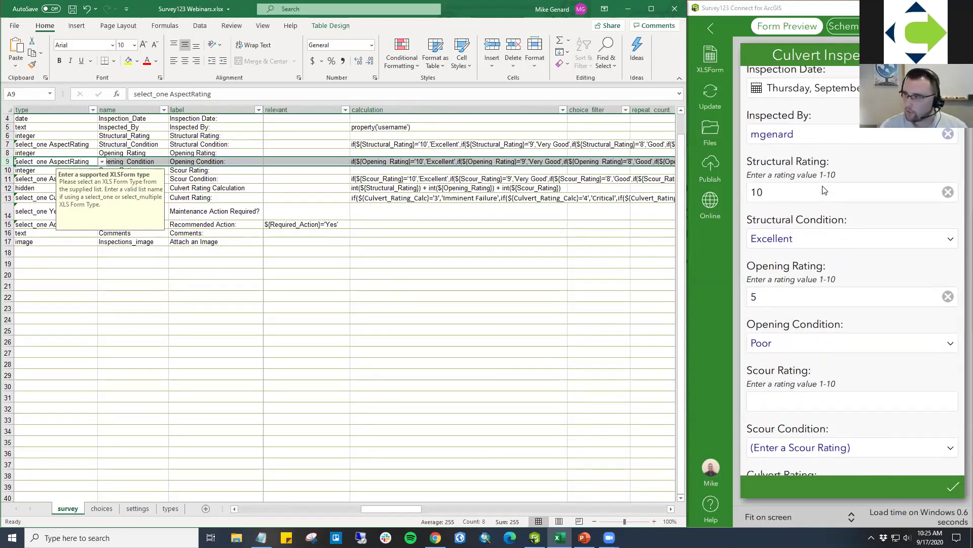
scroll(792, 274, down, 1)
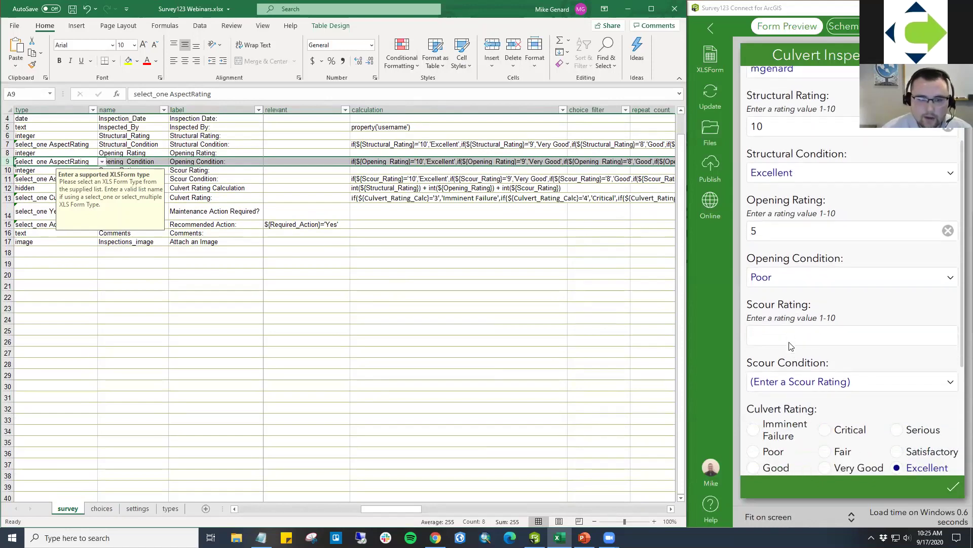
click(793, 330)
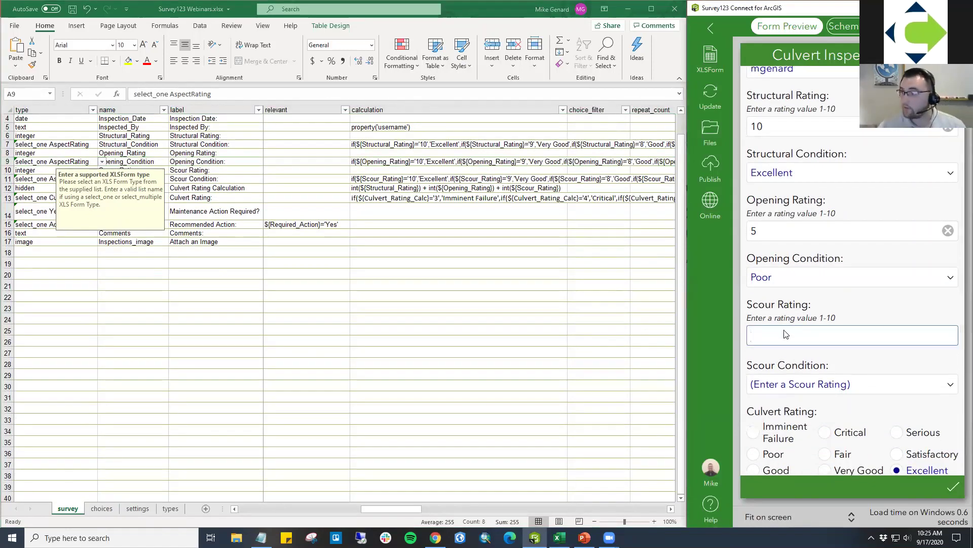
text(7)
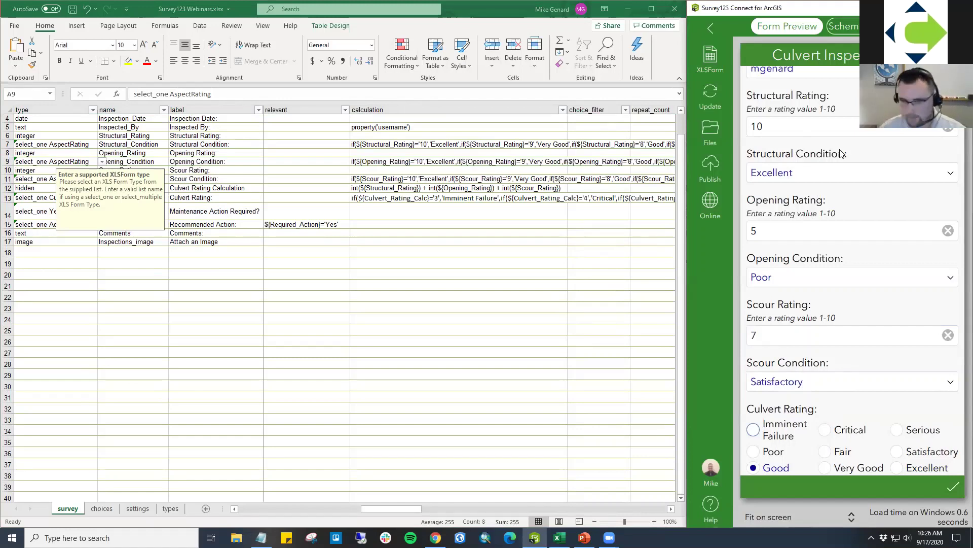
scroll(869, 218, down, 3)
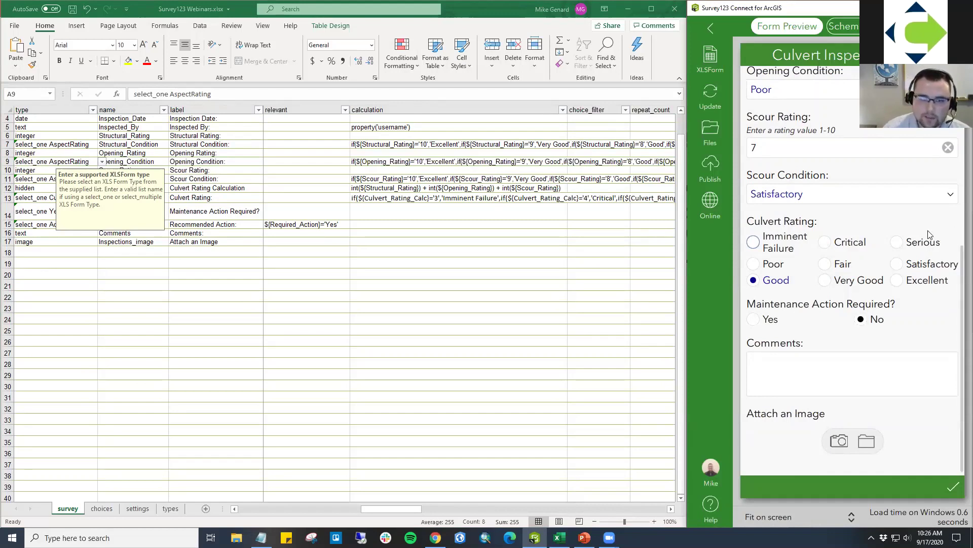
scroll(932, 239, up, 3)
scroll(870, 173, up, 2)
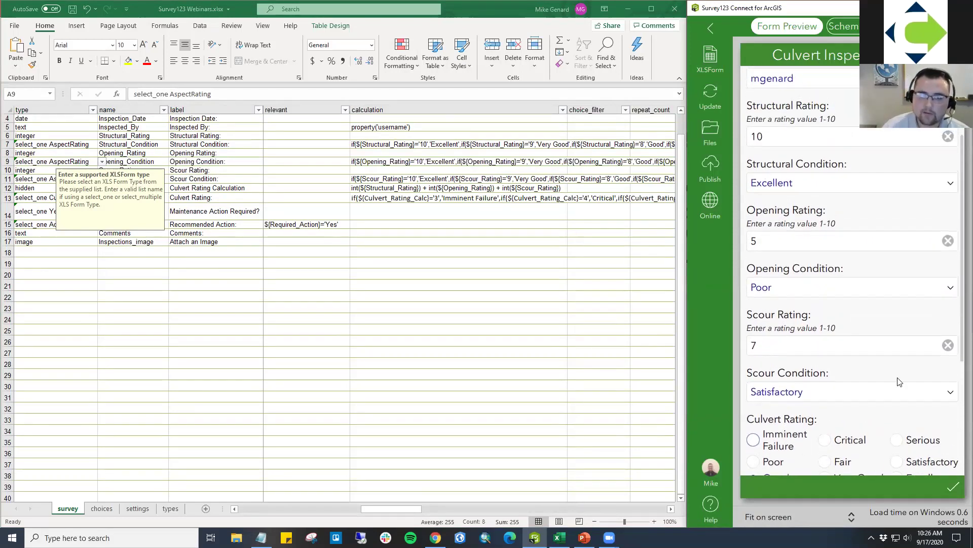
Compare the Culvert_Rating_Calc and Culvert_Rating rows with the form preview, and open the full Culvert_Rating calculation formula.
click(7, 188)
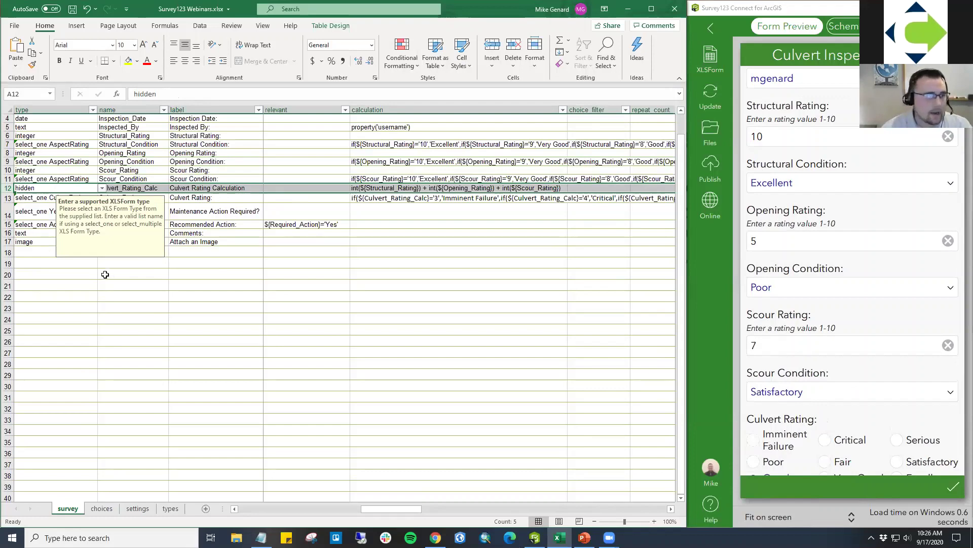
click(7, 198)
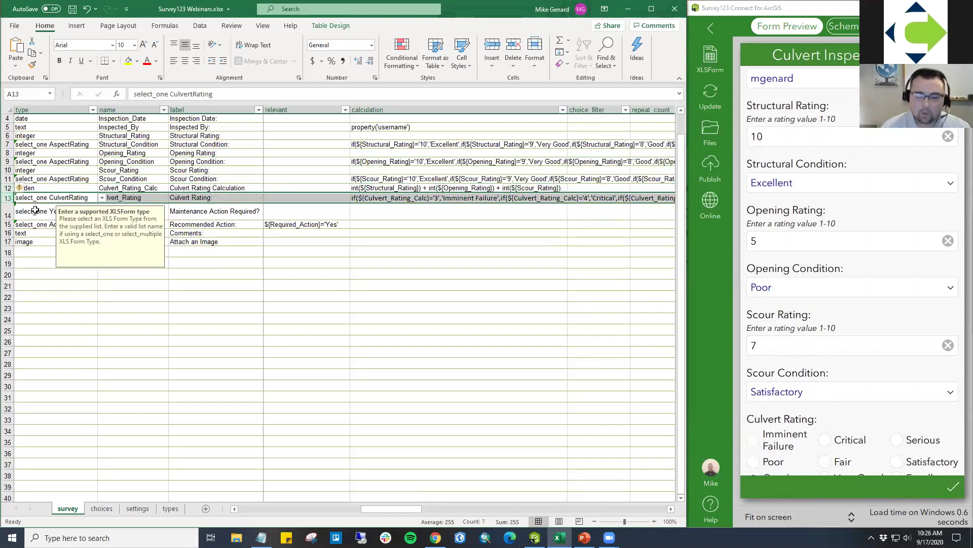
scroll(789, 346, down, 2)
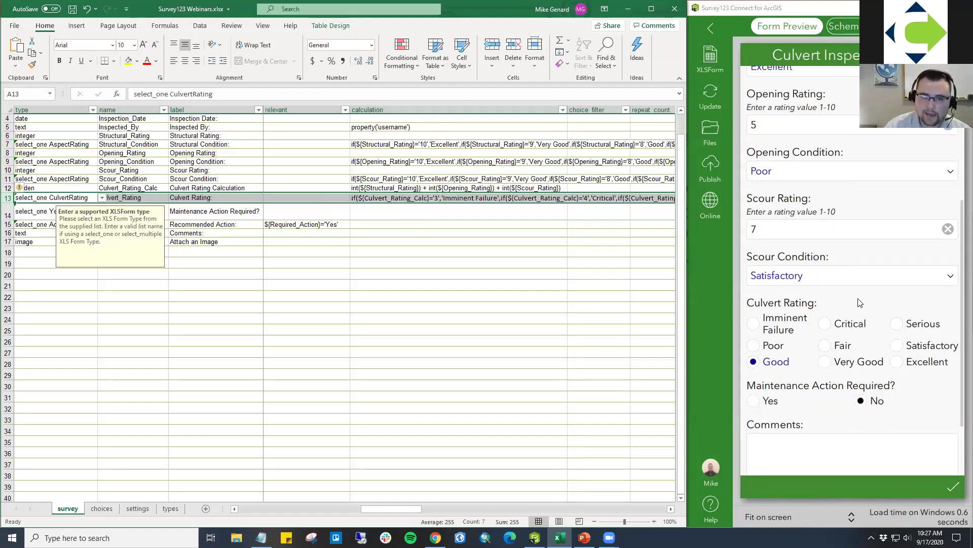
scroll(854, 291, up, 3)
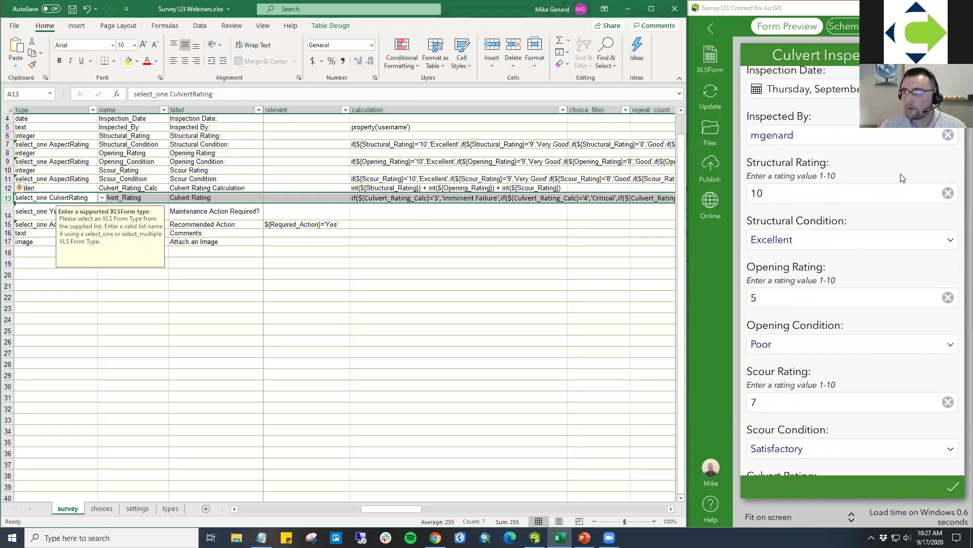
scroll(854, 253, down, 3)
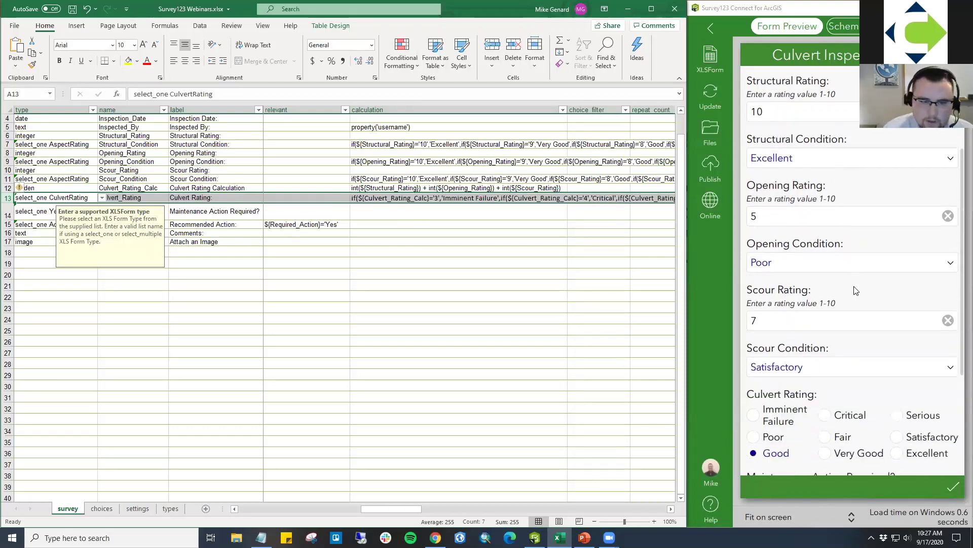
double_click(482, 199)
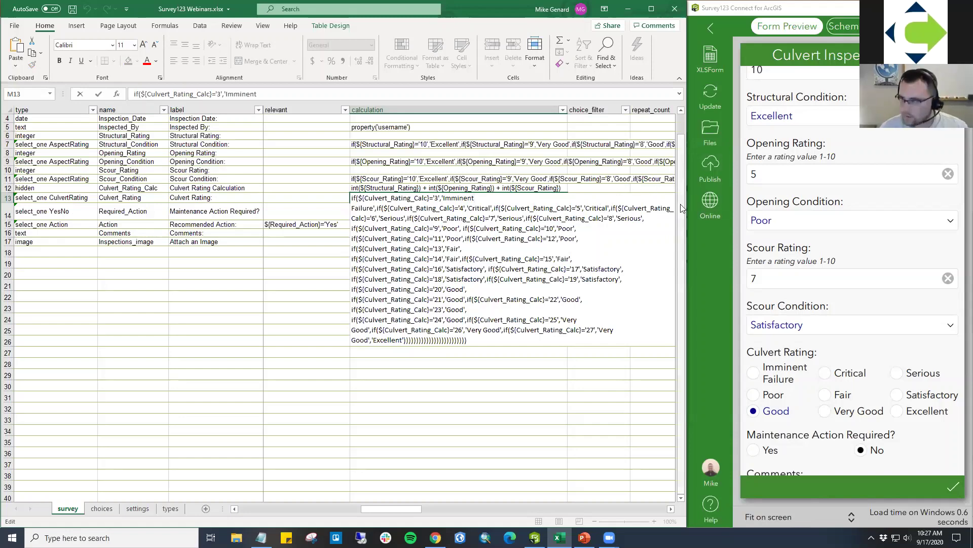
Change both the Scour Rating and the Opening Rating to 1 in the form preview to test the Culvert Rating calculation.
click(796, 278)
key(BackSpace)
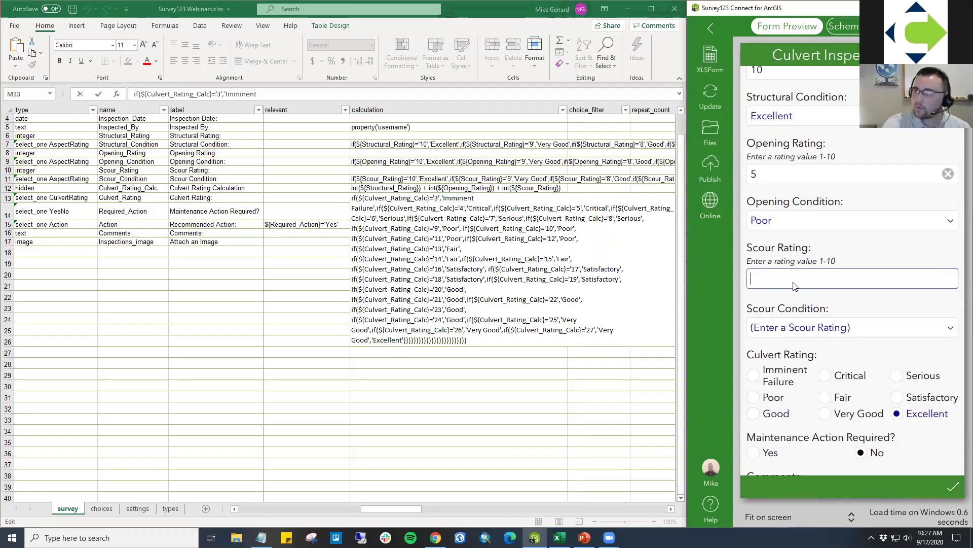
text(1)
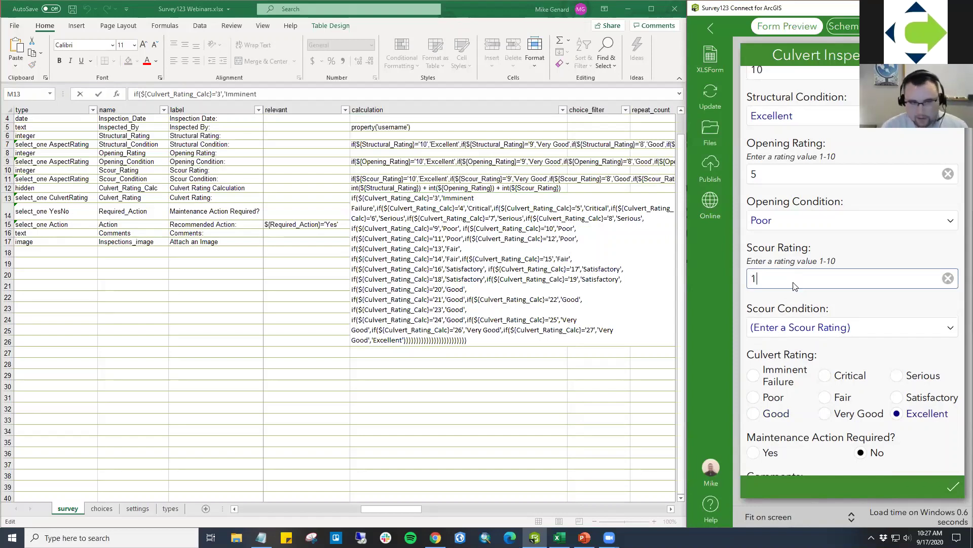
key(Return)
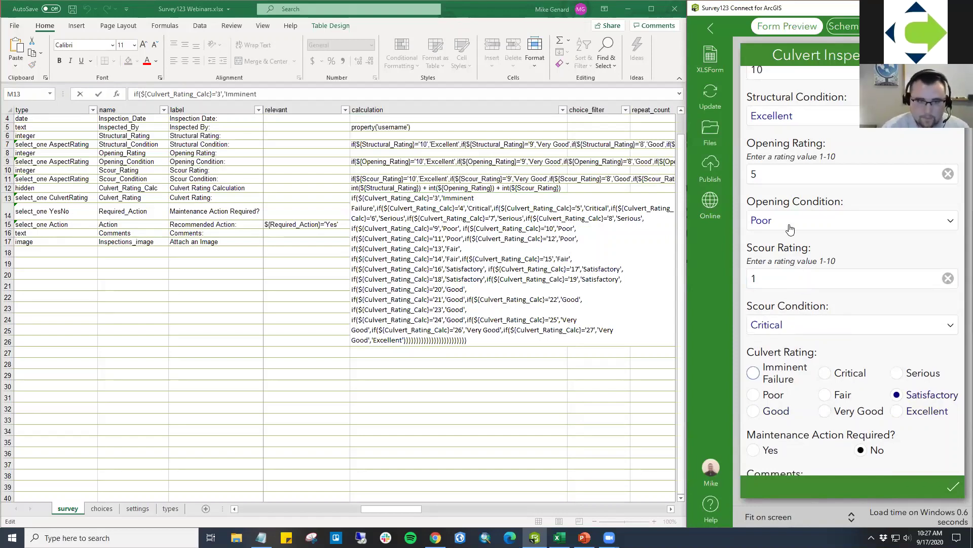
click(790, 174)
key(BackSpace)
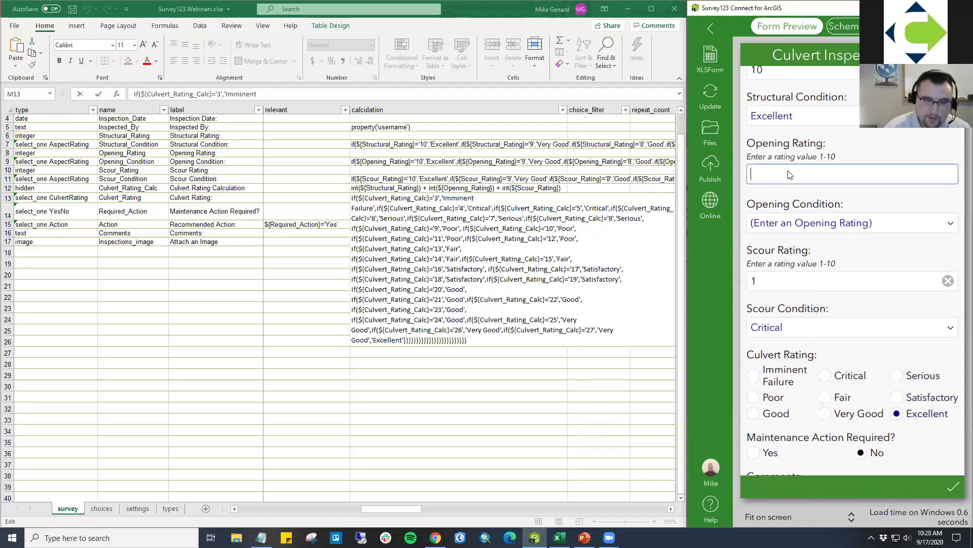
text(1)
key(Return)
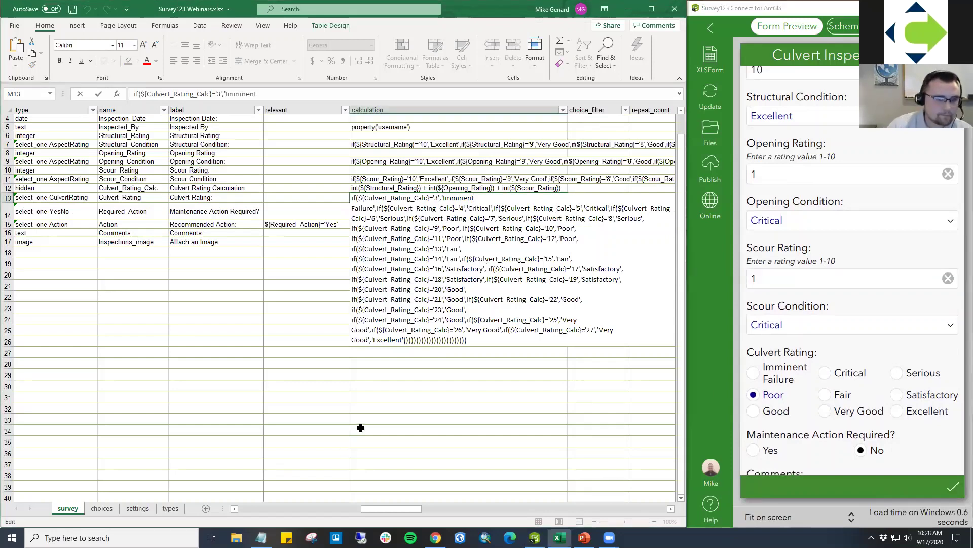
Leave the Culvert_Rating calculation formula without changing it and select the empty cell L20.
click(353, 195)
click(381, 94)
key(Delete)
click(299, 274)
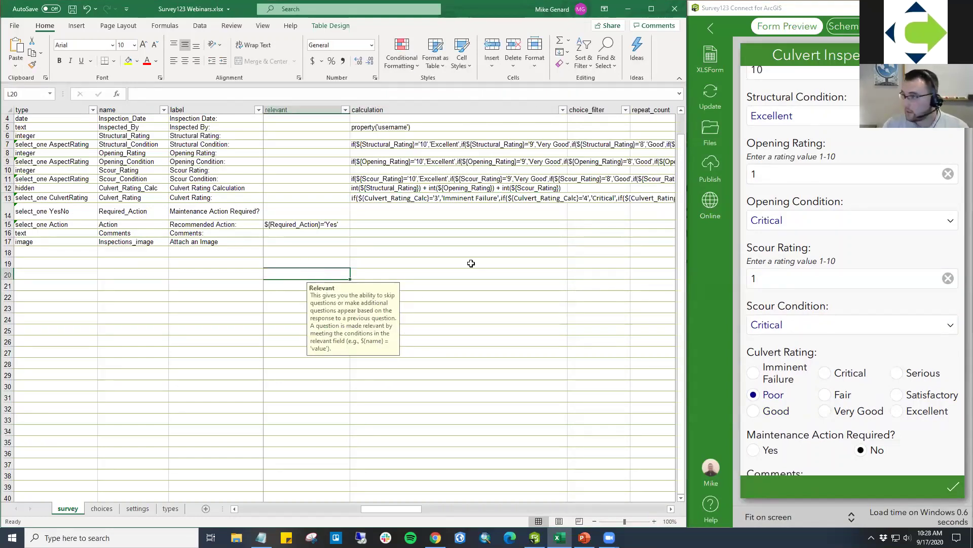
Answer Maintenance Action Required with Yes in the form preview and review the Recommended Action options.
scroll(796, 332, down, 3)
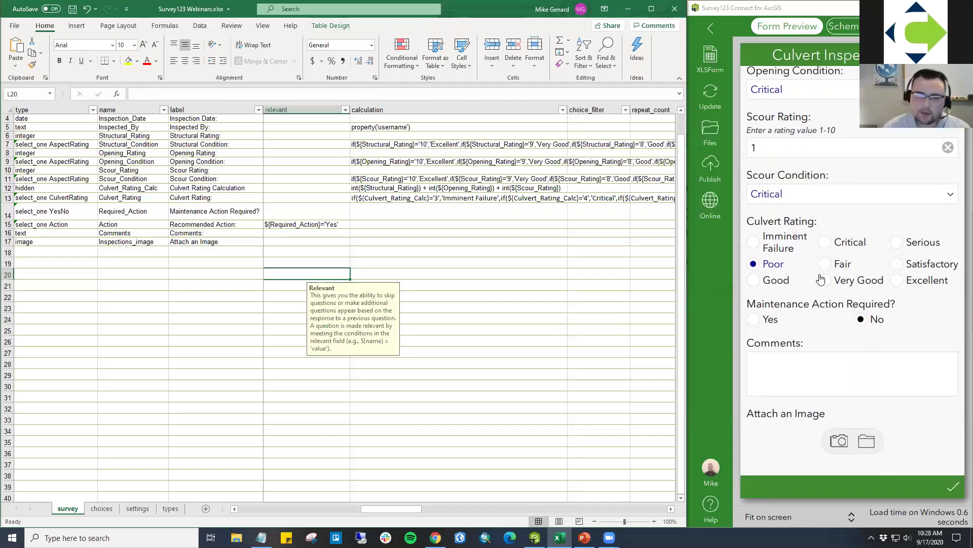
click(754, 320)
scroll(776, 320, down, 2)
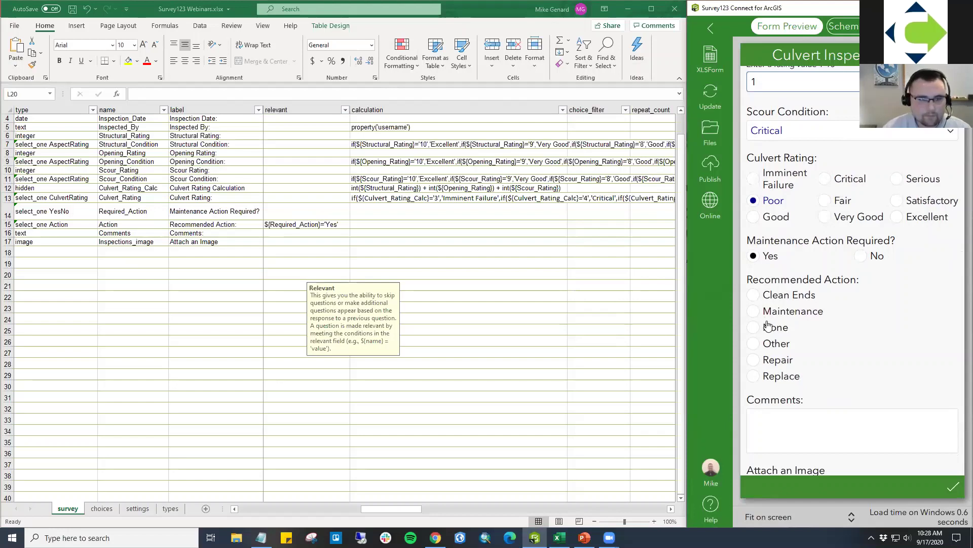
scroll(767, 324, up, 10)
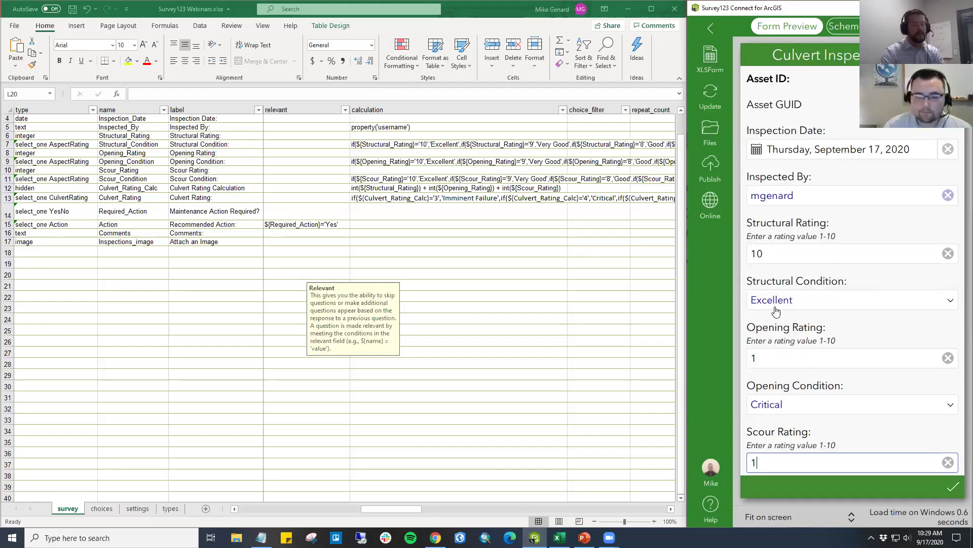
scroll(776, 311, down, 8)
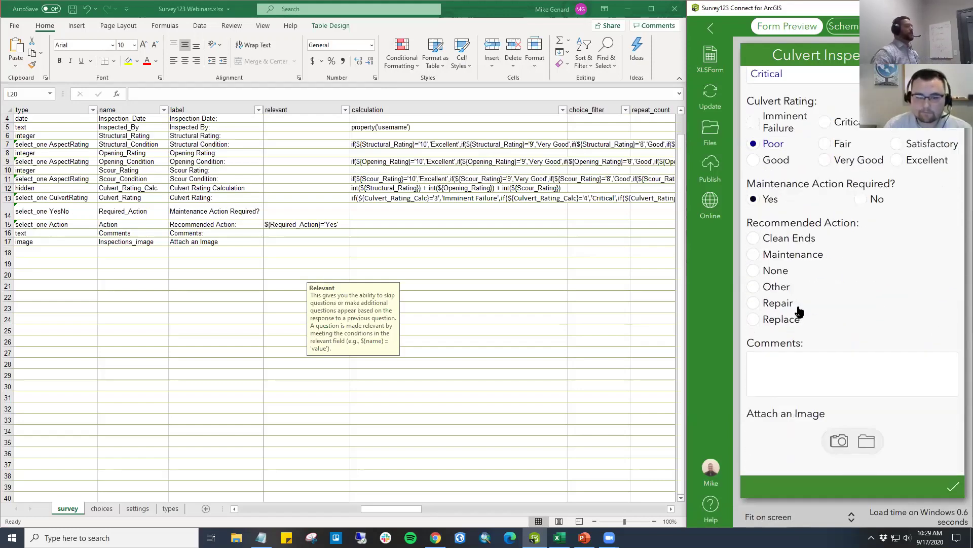
scroll(798, 311, up, 10)
scroll(802, 310, up, 2)
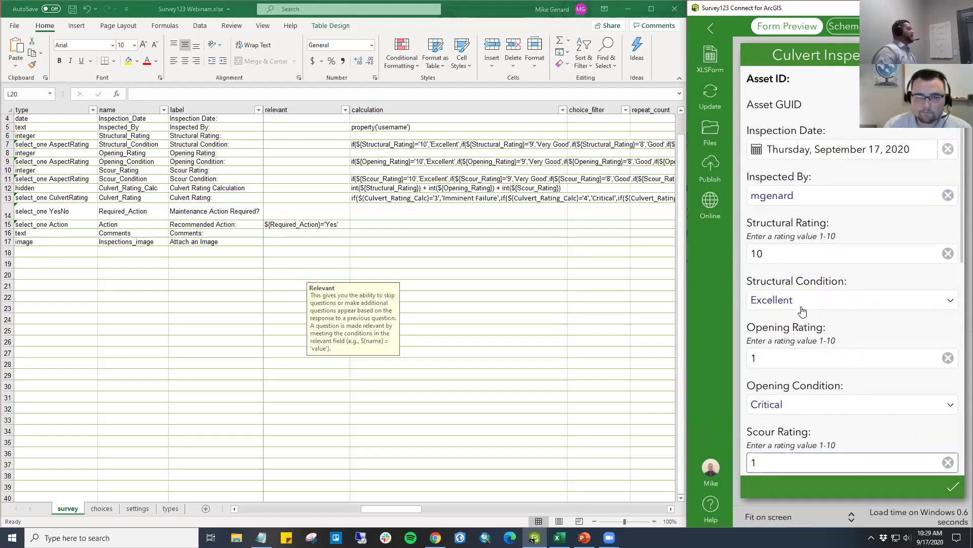